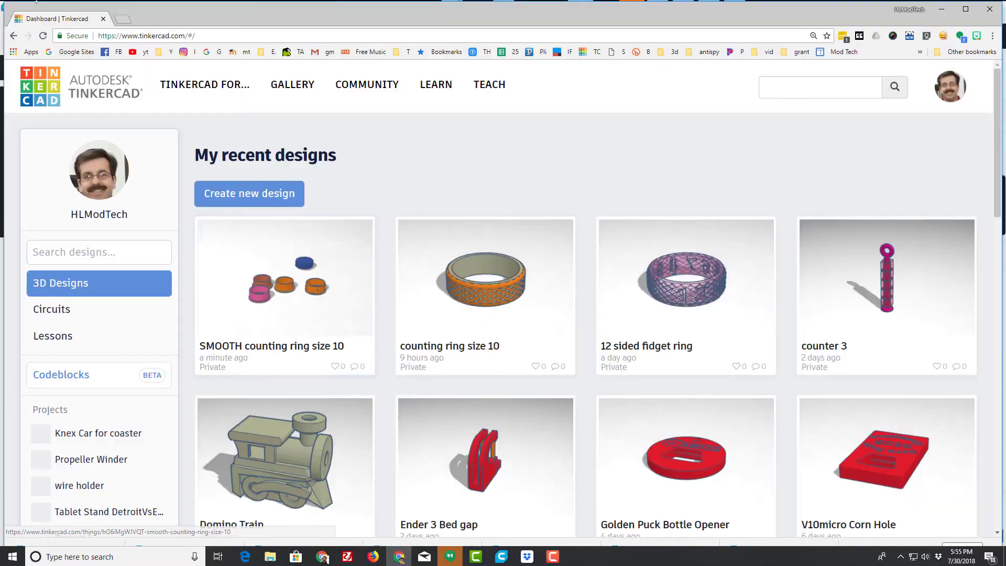
Create a new Tinkercad design with a red box scaled to a 10 × 10 mm base and 5 mm height
{"action": "left_click", "coordinate": [265, 193]}
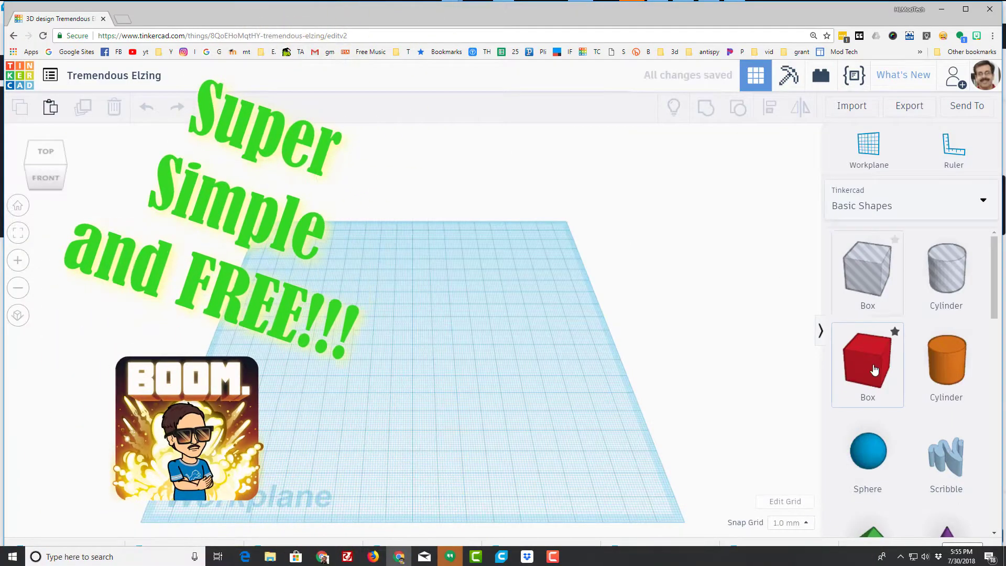
{"action": "left_click_drag", "start_coordinate": [867, 361], "coordinate": [395, 352]}
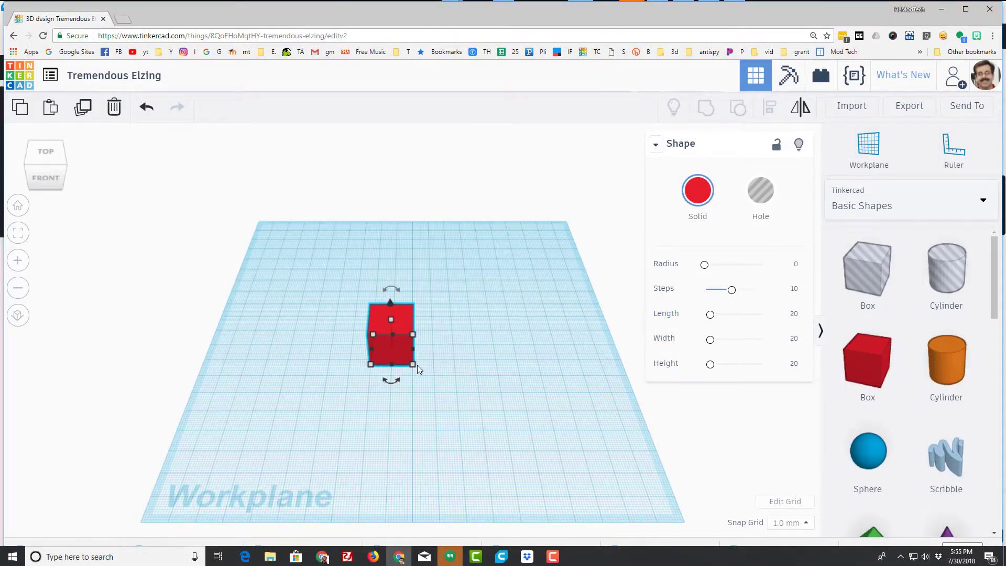
{"action": "mouse_move", "coordinate": [414, 366]}
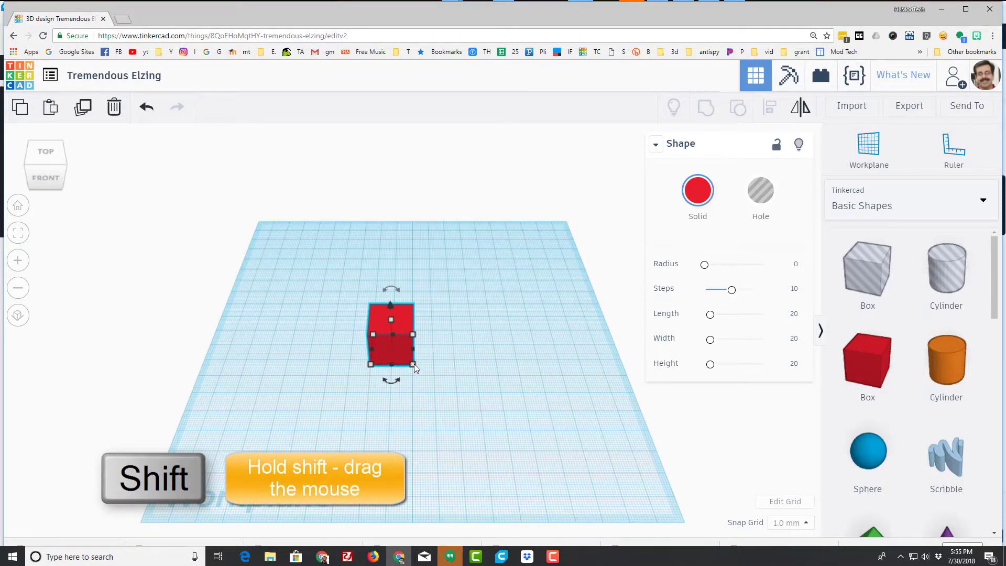
{"action": "left_click_drag", "start_coordinate": [414, 366], "coordinate": [380, 355], "text": "shift"}
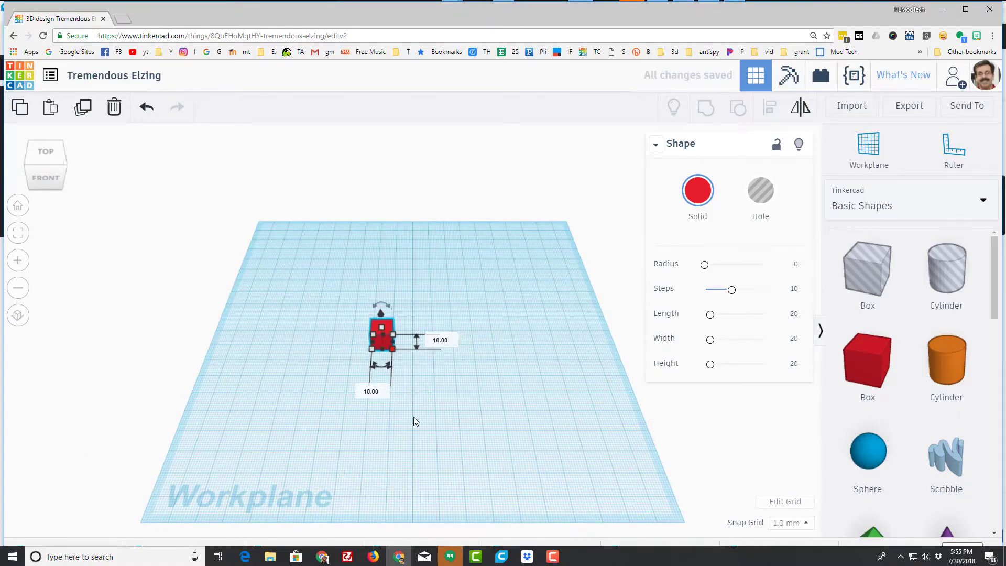
{"action": "scroll", "coordinate": [412, 405], "scroll_direction": "up", "scroll_amount": 3}
{"action": "scroll", "coordinate": [412, 404], "scroll_direction": "up", "scroll_amount": 5}
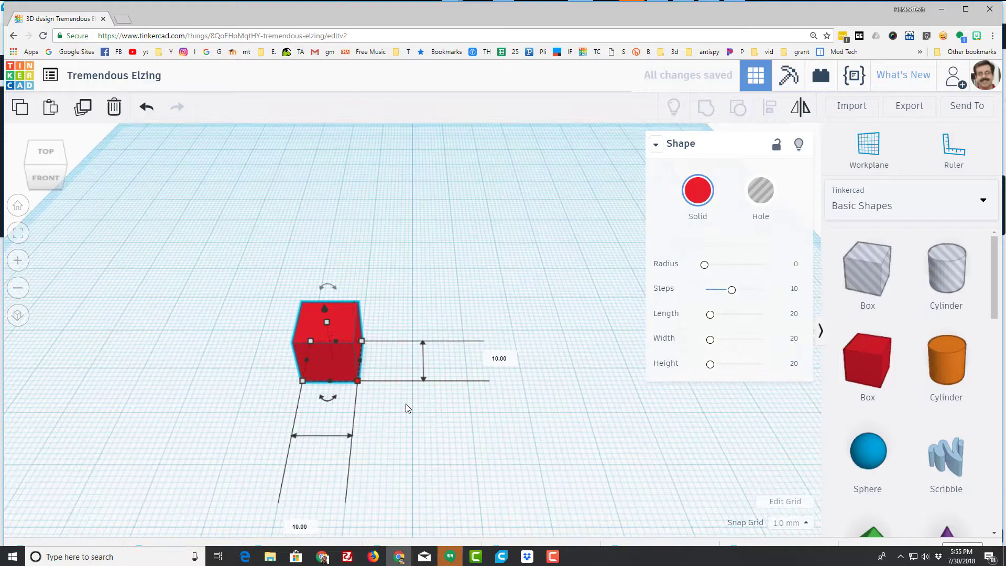
{"action": "mouse_move", "coordinate": [315, 320]}
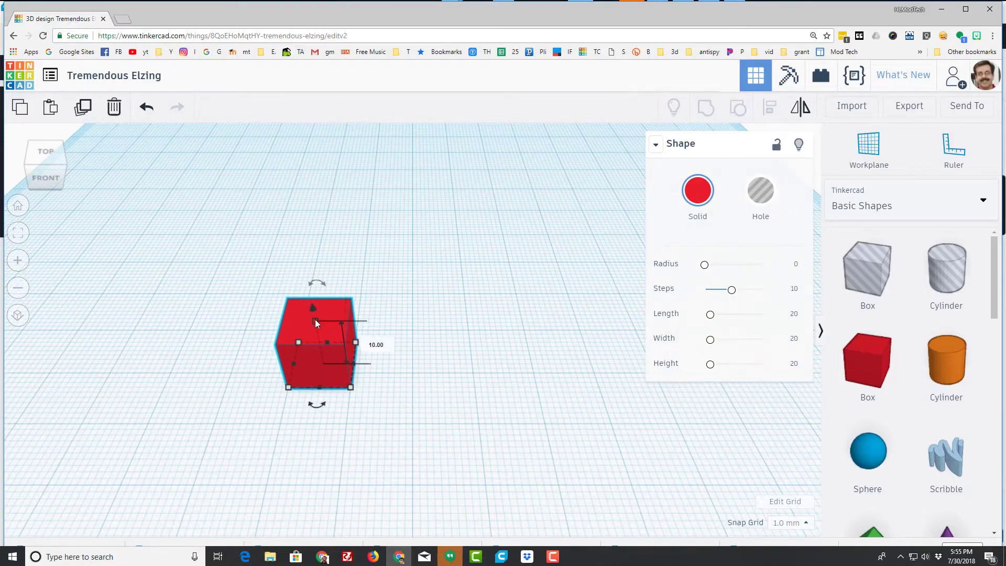
{"action": "left_click", "coordinate": [374, 349]}
{"action": "key", "text": "Return"}
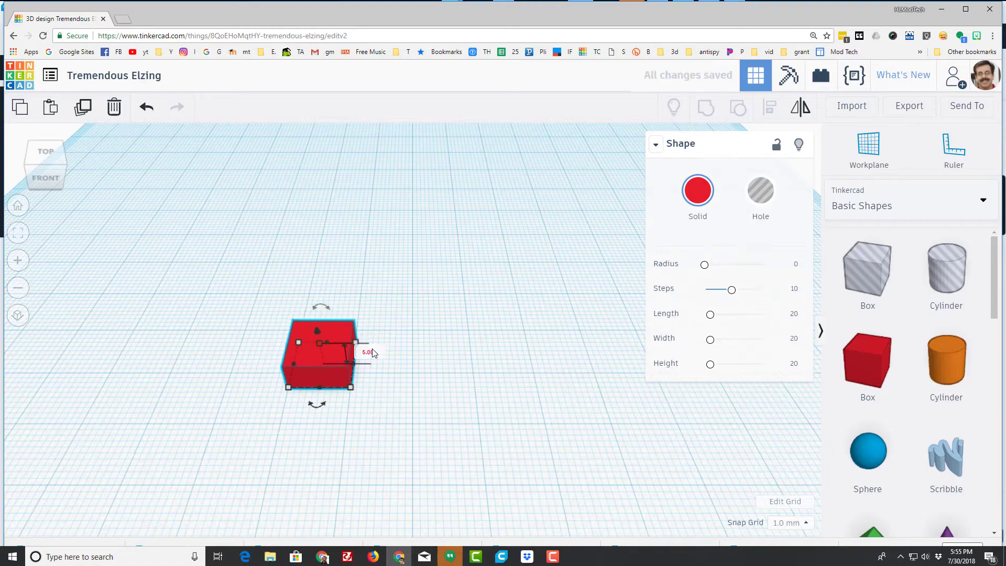
Rename the Tinkercad design to 'cube'
{"action": "left_click", "coordinate": [107, 78]}
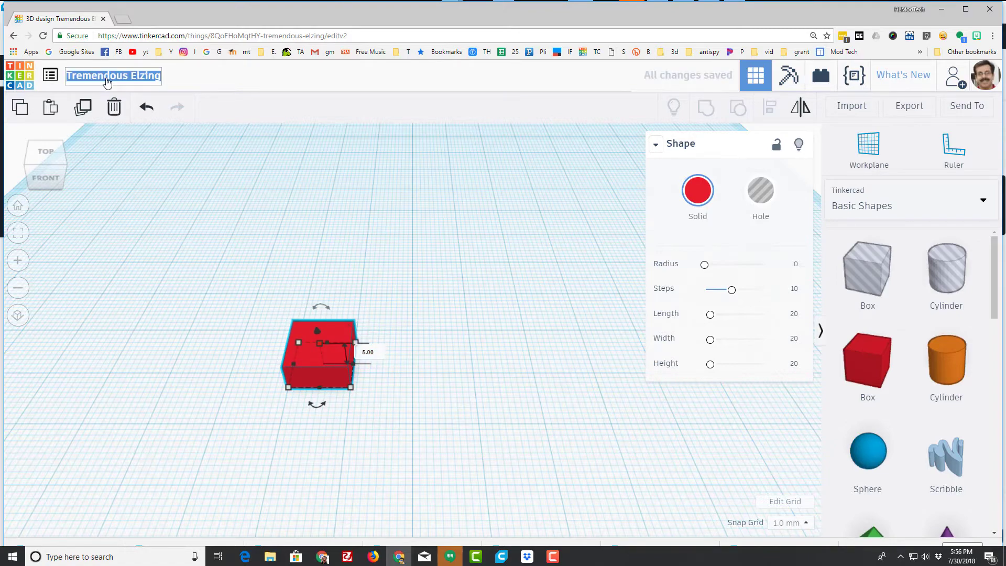
{"action": "type", "text": "d"}
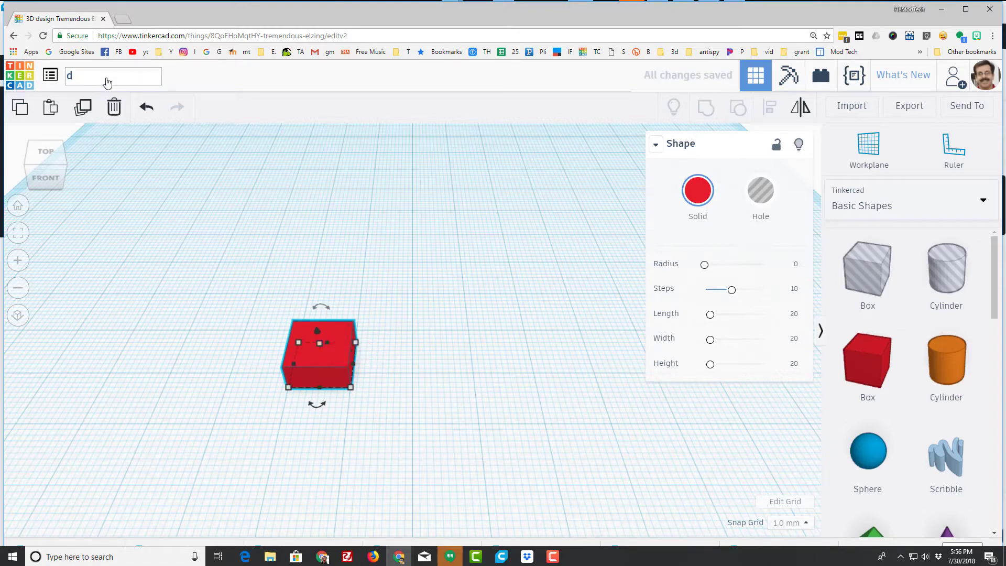
{"action": "type", "text": "ube"}
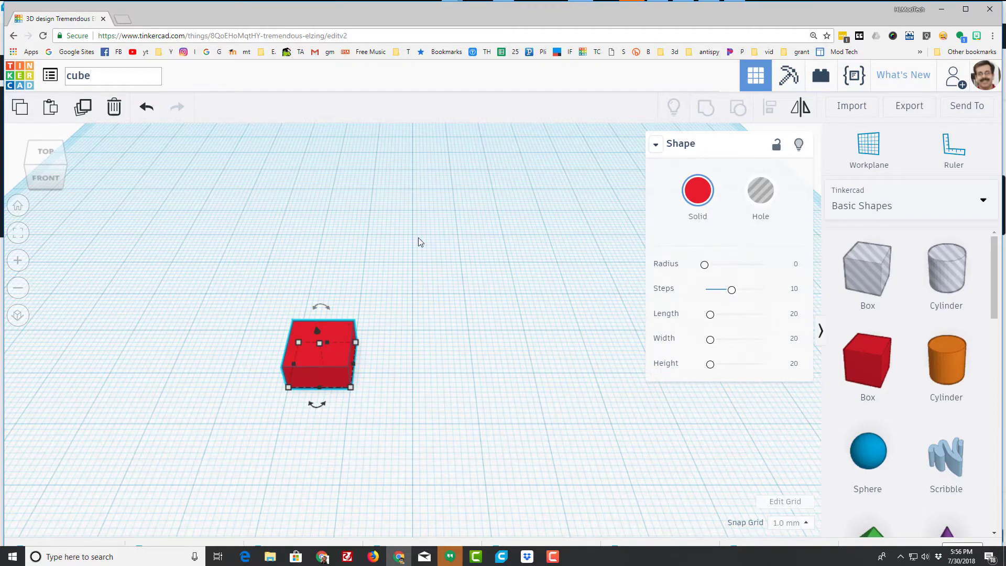
{"action": "right_click_drag", "start_coordinate": [434, 407], "coordinate": [425, 383]}
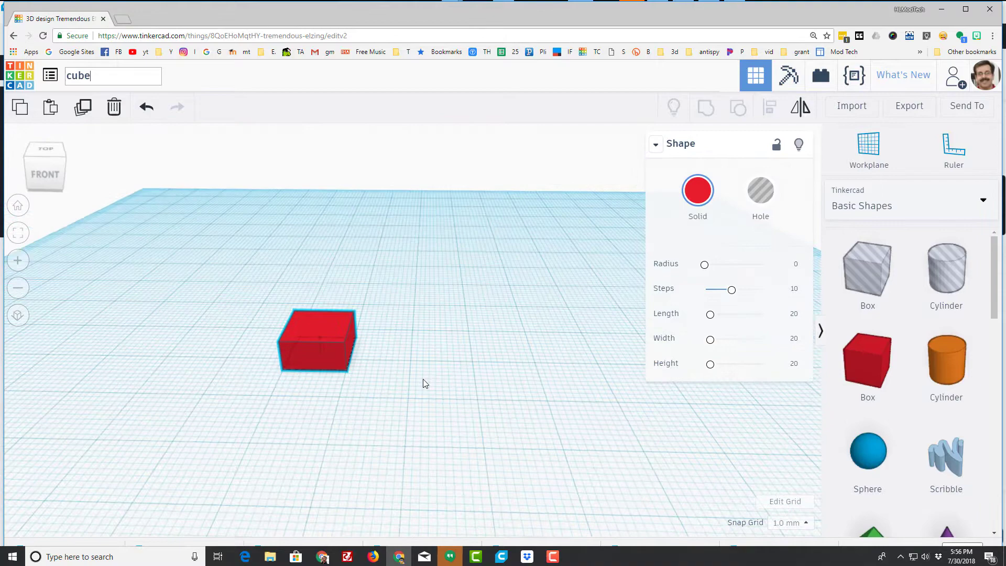
Export the design as an STL file saved as 2cube.stl
{"action": "left_click", "coordinate": [908, 105]}
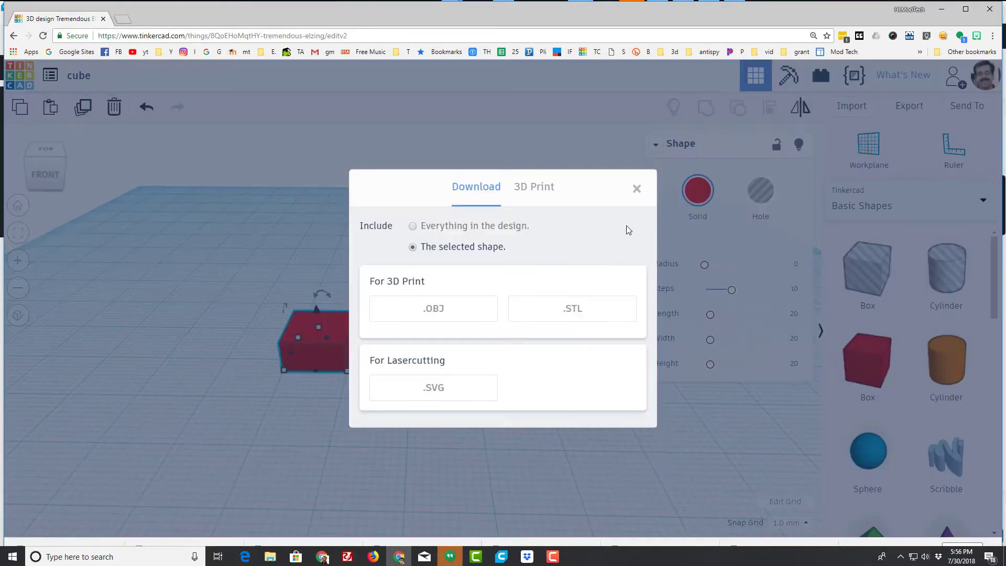
{"action": "left_click", "coordinate": [550, 310]}
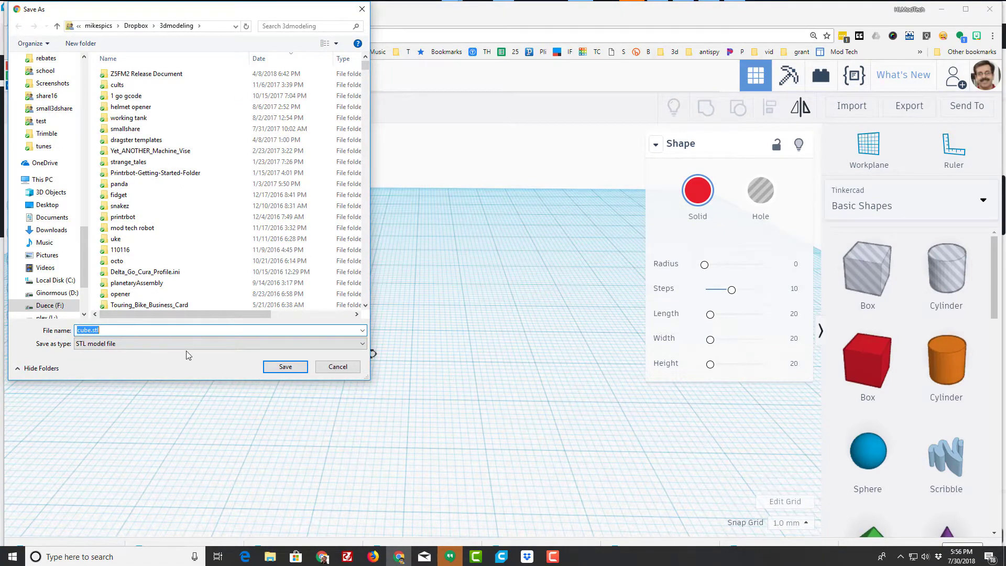
{"action": "left_click", "coordinate": [78, 331]}
{"action": "type", "text": "2"}
{"action": "double_click", "coordinate": [356, 334]}
{"action": "key", "text": "Return"}
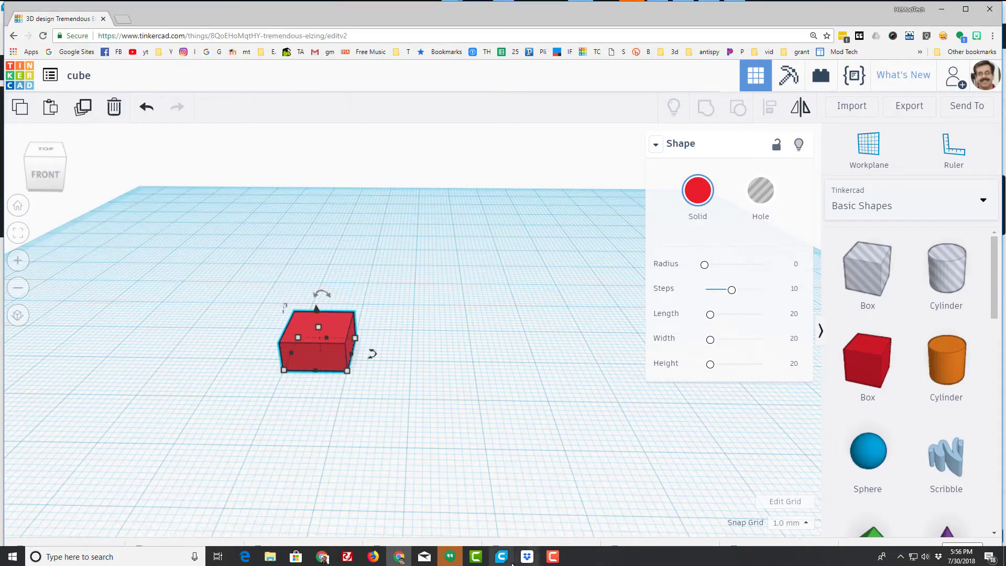
Switch to Cura and start adding a new printer from the Settings > Printer menu
{"action": "left_click", "coordinate": [501, 556]}
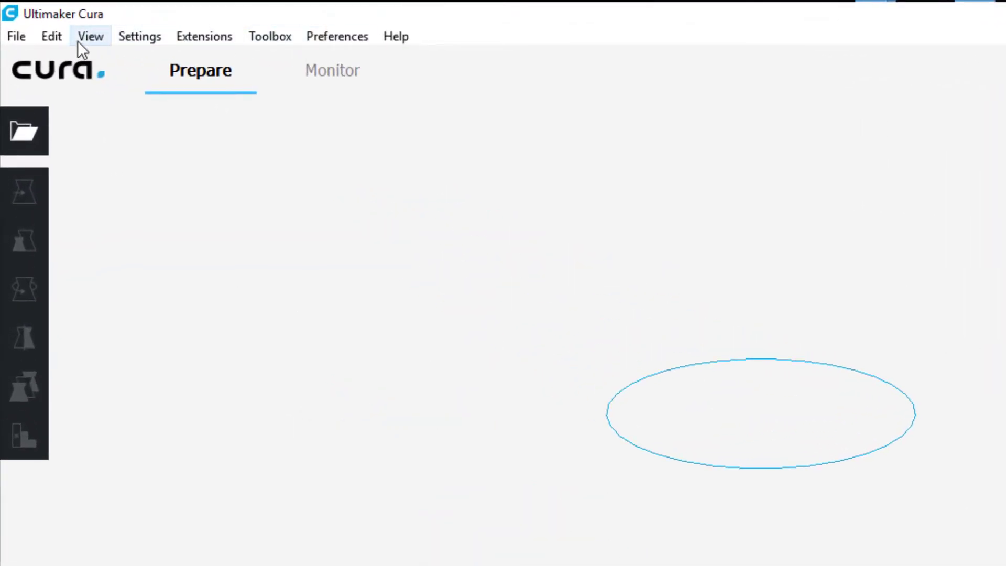
{"action": "left_click", "coordinate": [137, 36]}
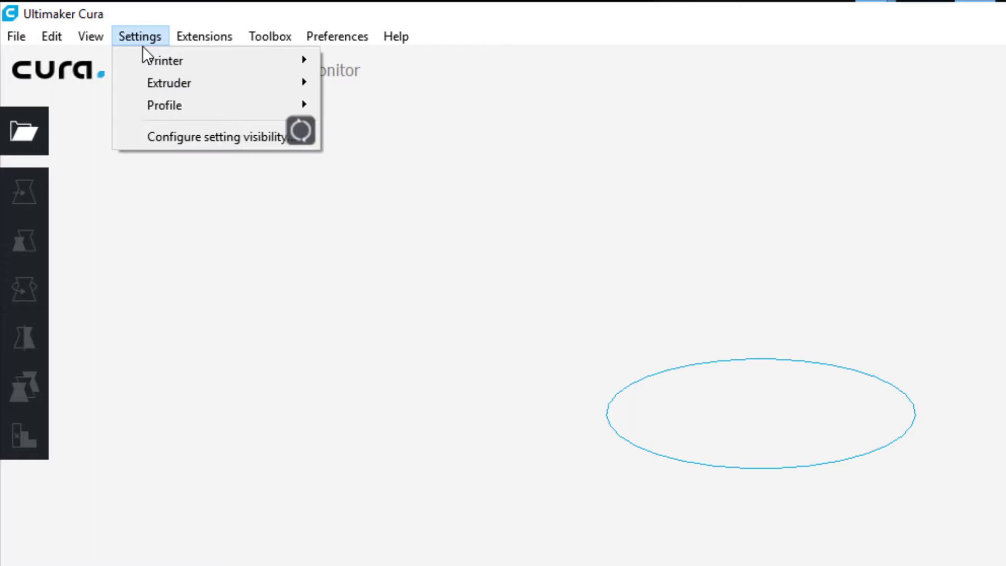
{"action": "mouse_move", "coordinate": [150, 58]}
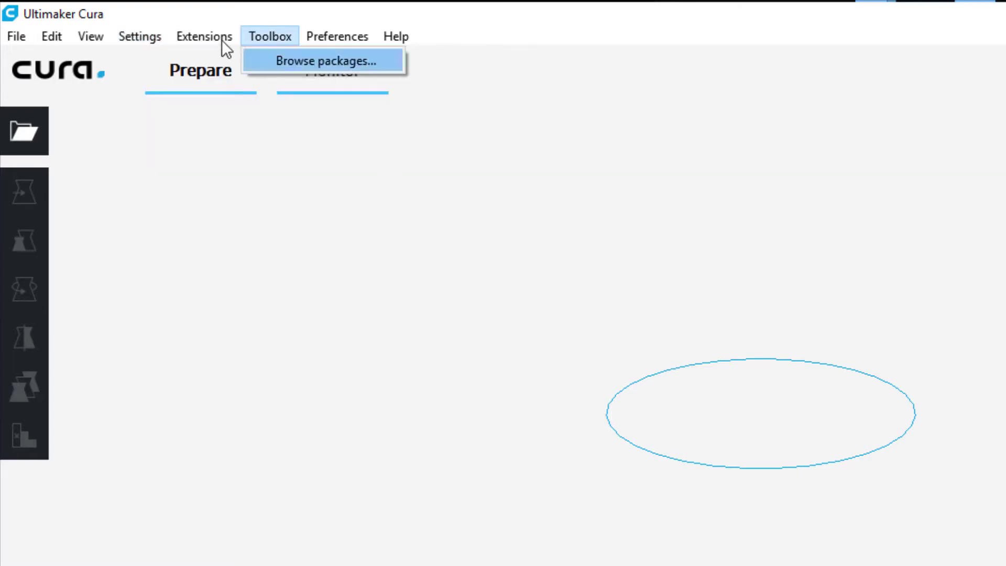
{"action": "left_click", "coordinate": [371, 247]}
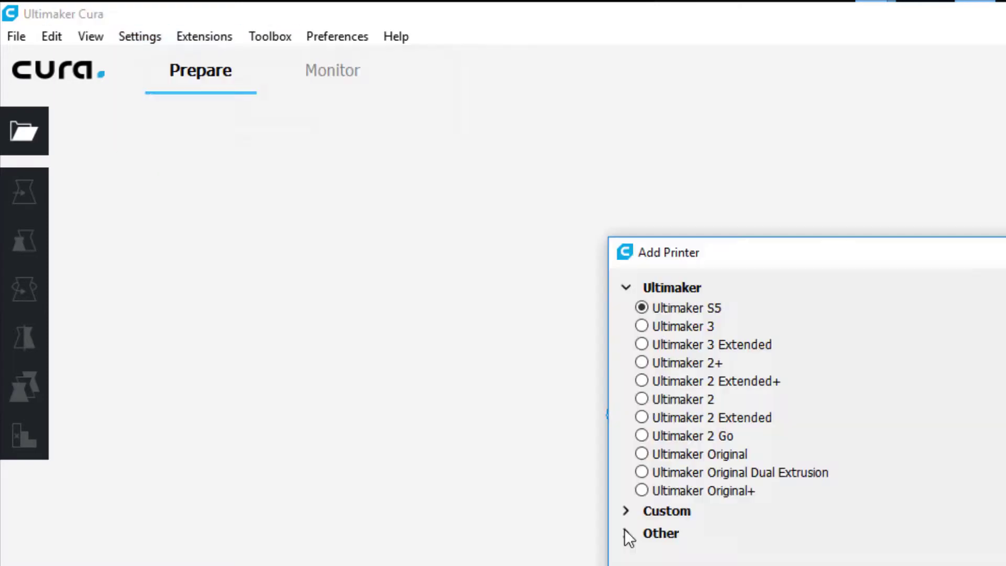
{"action": "left_click", "coordinate": [626, 511]}
Pick the Creality CR-10 definition under Other and start naming the printer Ender
{"action": "left_click", "coordinate": [627, 350]}
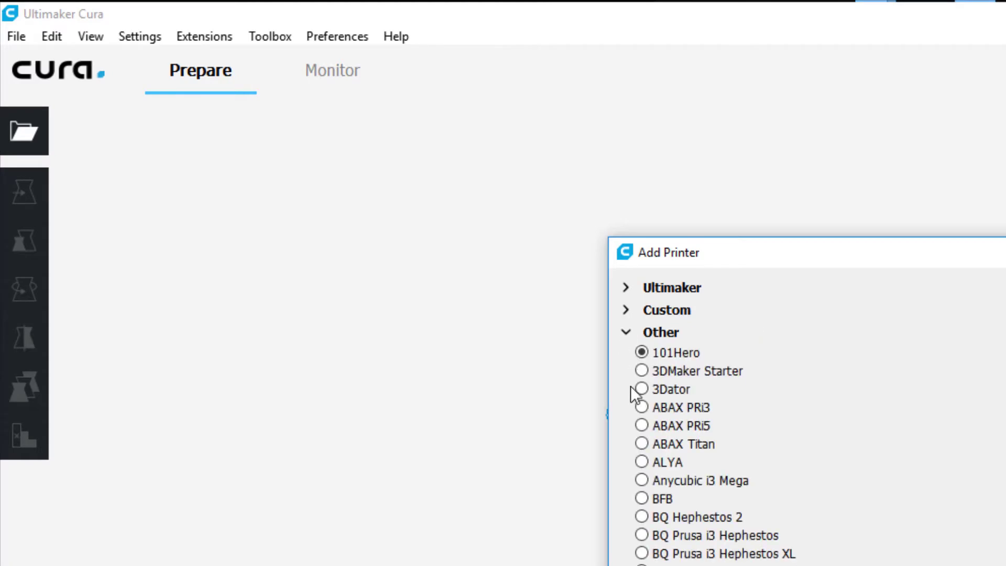
{"action": "left_click", "coordinate": [163, 444]}
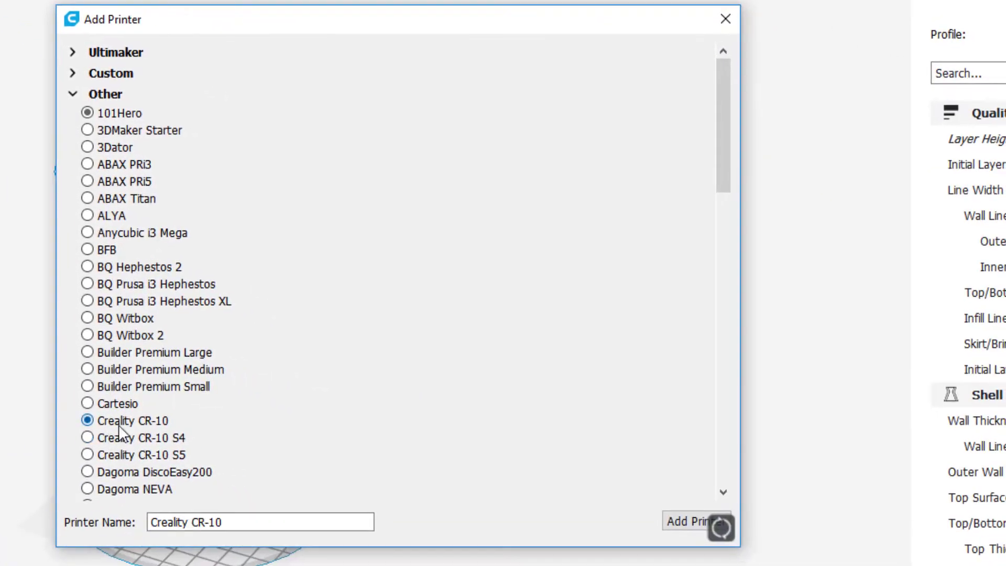
{"action": "left_click_drag", "start_coordinate": [240, 524], "coordinate": [112, 526]}
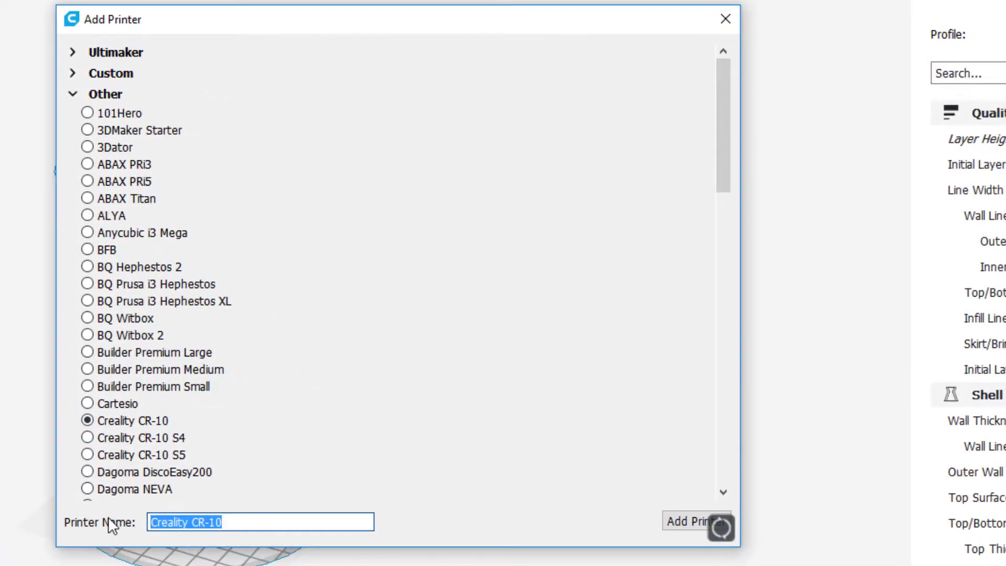
{"action": "type", "text": "En"}
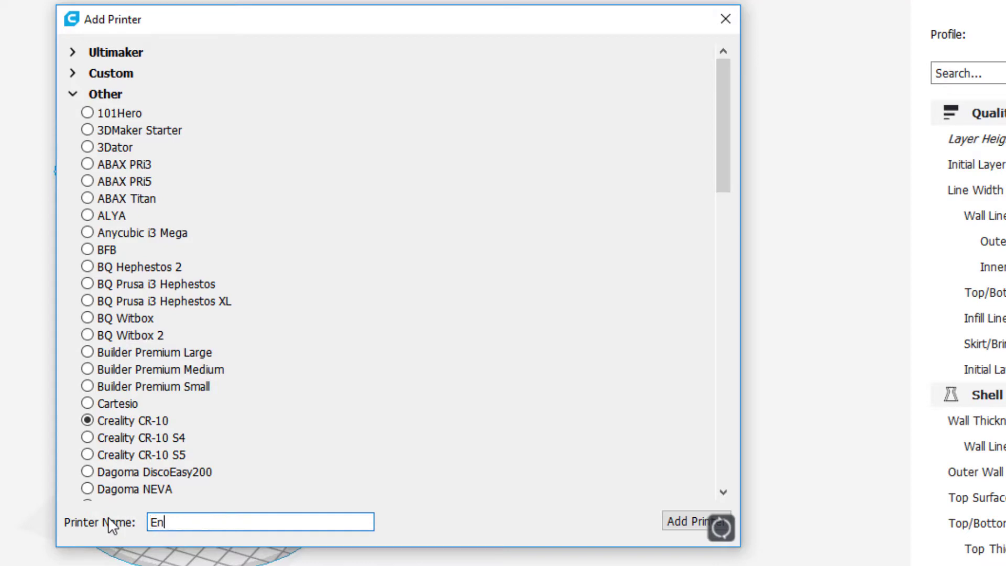
{"action": "type", "text": "der"}
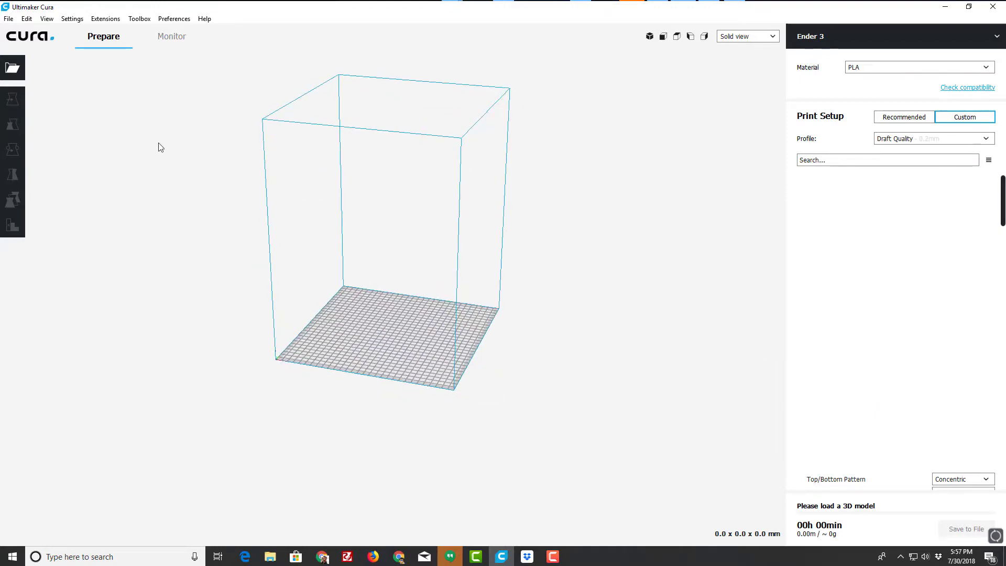
Open Machine Settings for the Ender 3 printer via Manage Printers
{"action": "left_click", "coordinate": [76, 20]}
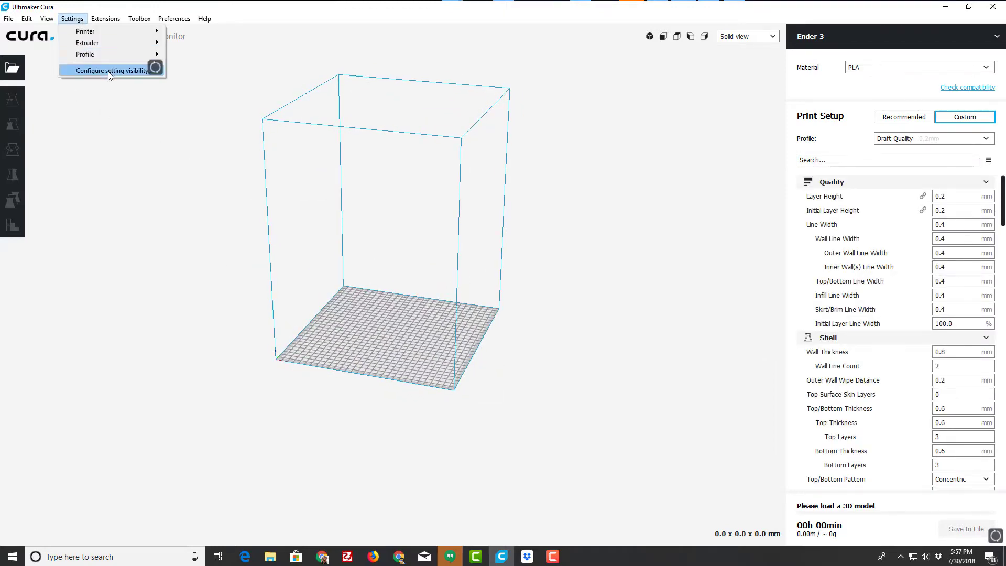
{"action": "mouse_move", "coordinate": [110, 31]}
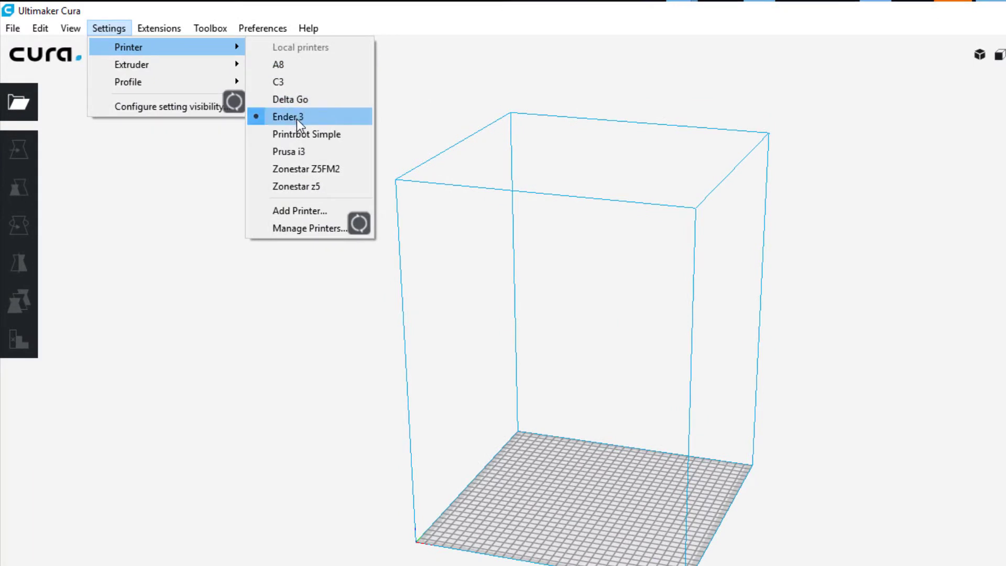
{"action": "left_click", "coordinate": [310, 228]}
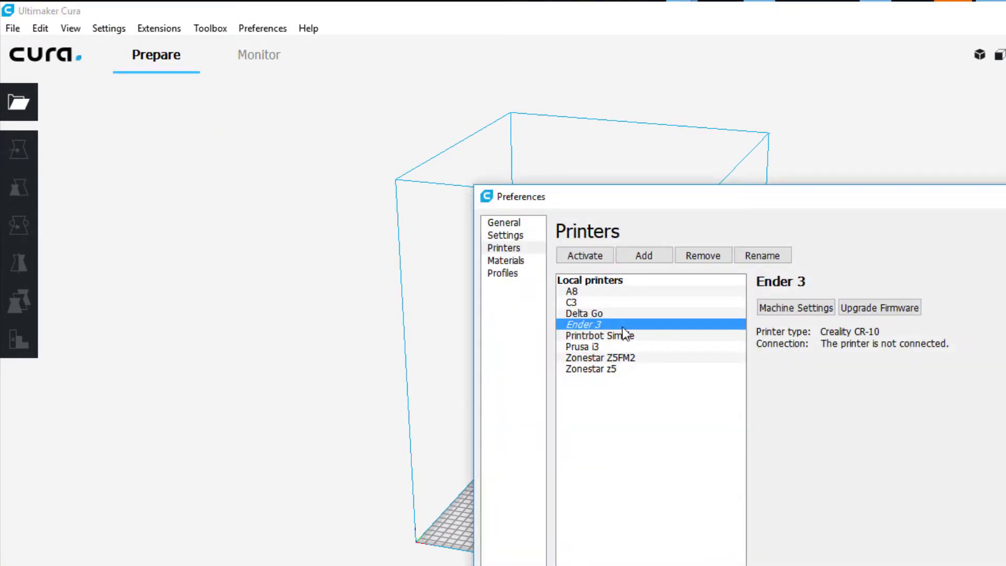
{"action": "left_click", "coordinate": [815, 308]}
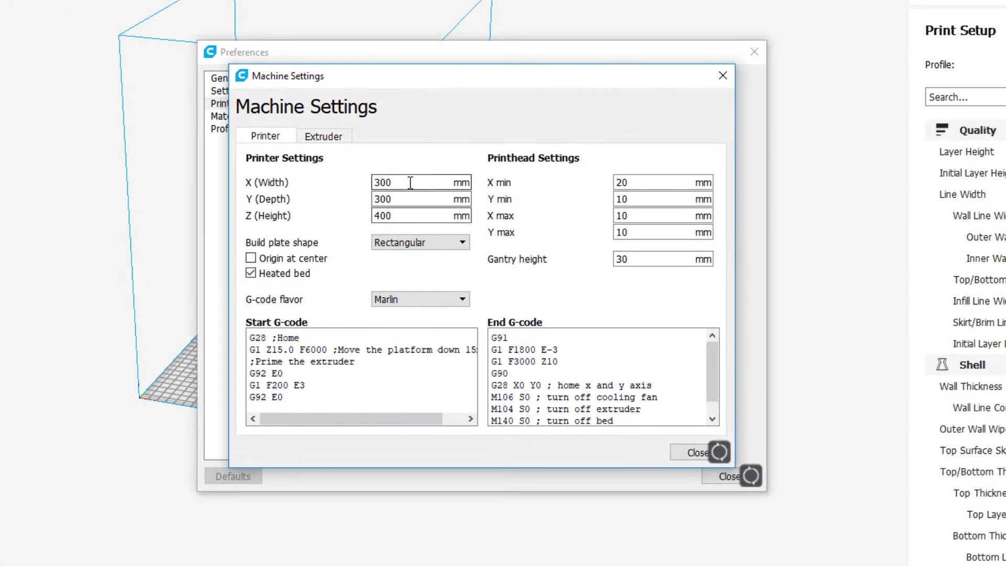
Set the build volume to 220 mm width, 220 mm depth and 250 mm height
{"action": "double_click", "coordinate": [519, 214]}
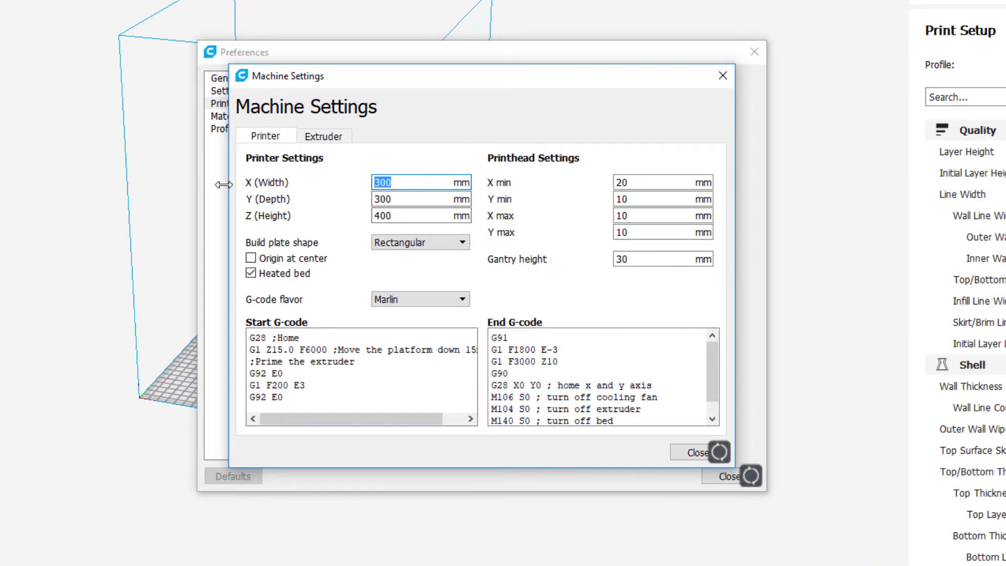
{"action": "double_click", "coordinate": [415, 184]}
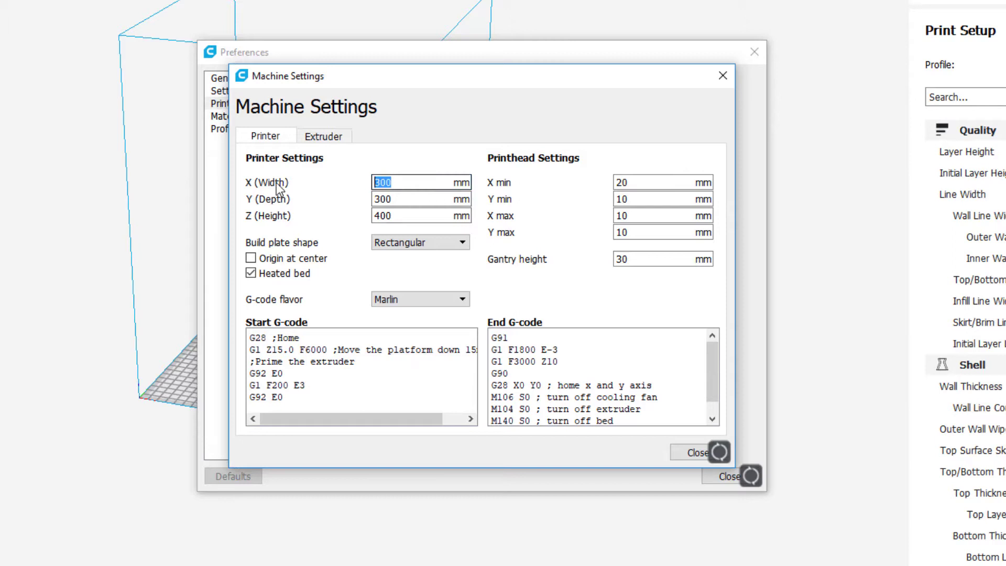
{"action": "type", "text": "22"}
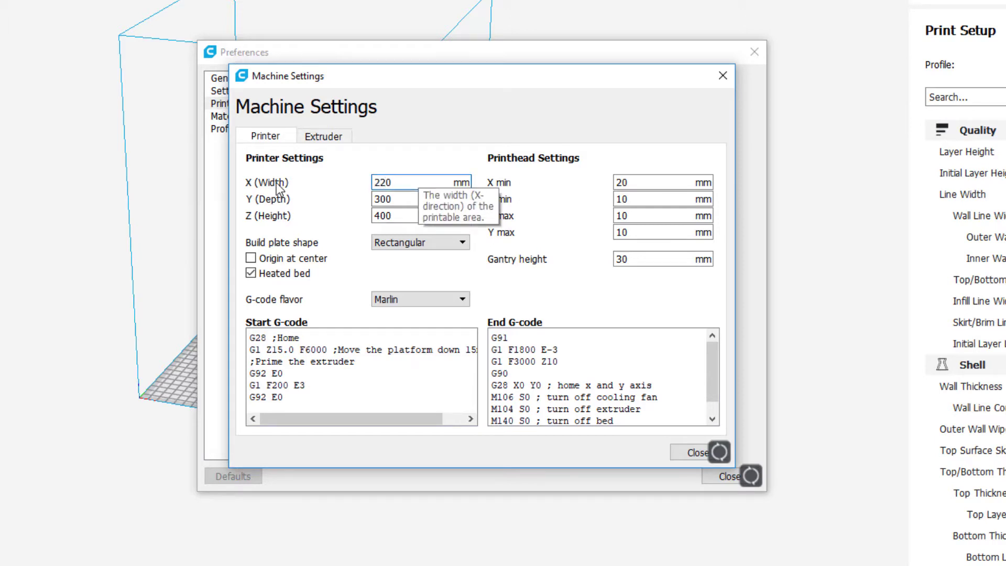
{"action": "type", "text": "0"}
{"action": "key", "text": "Tab"}
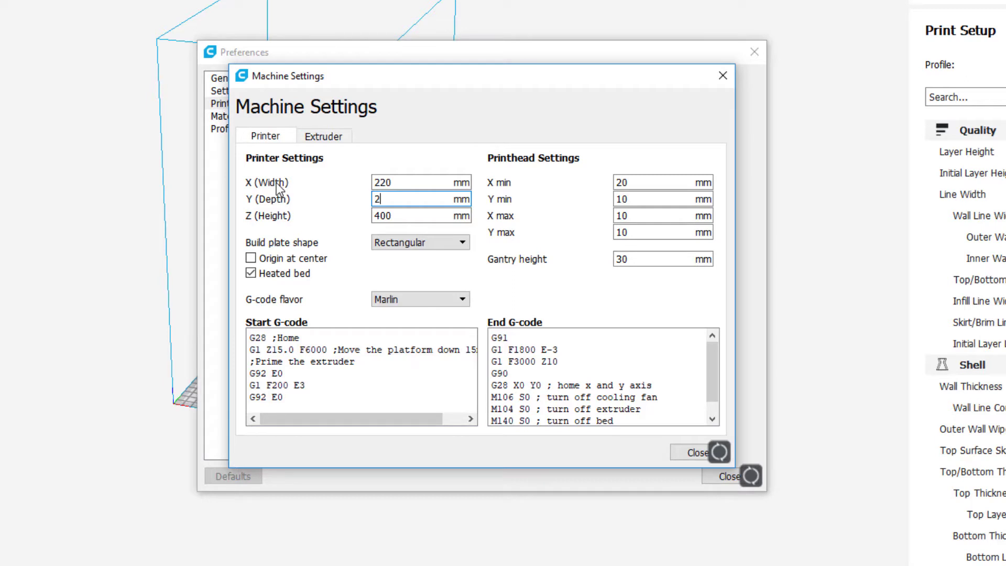
{"action": "key", "text": "Tab"}
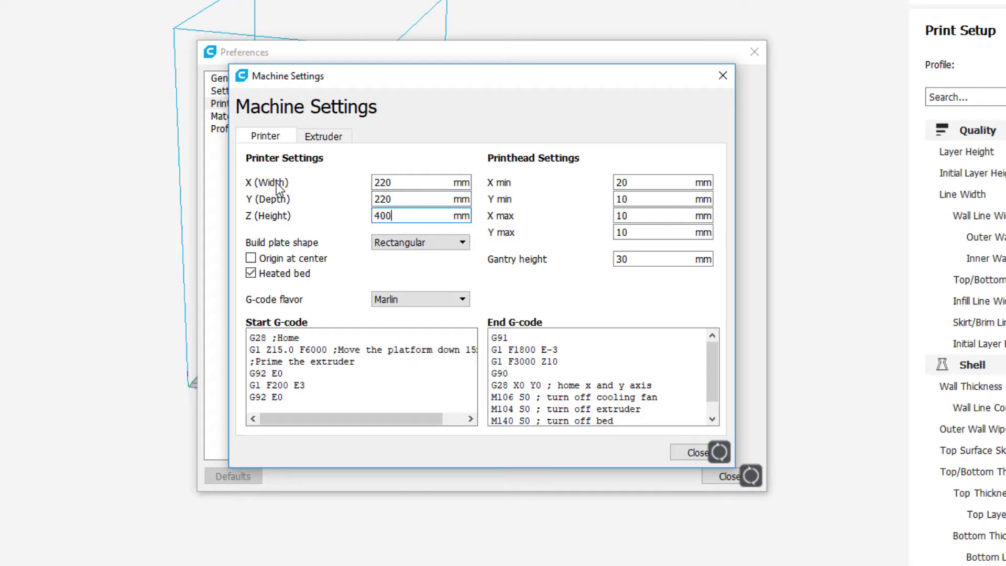
{"action": "key", "text": "ctrl+a"}
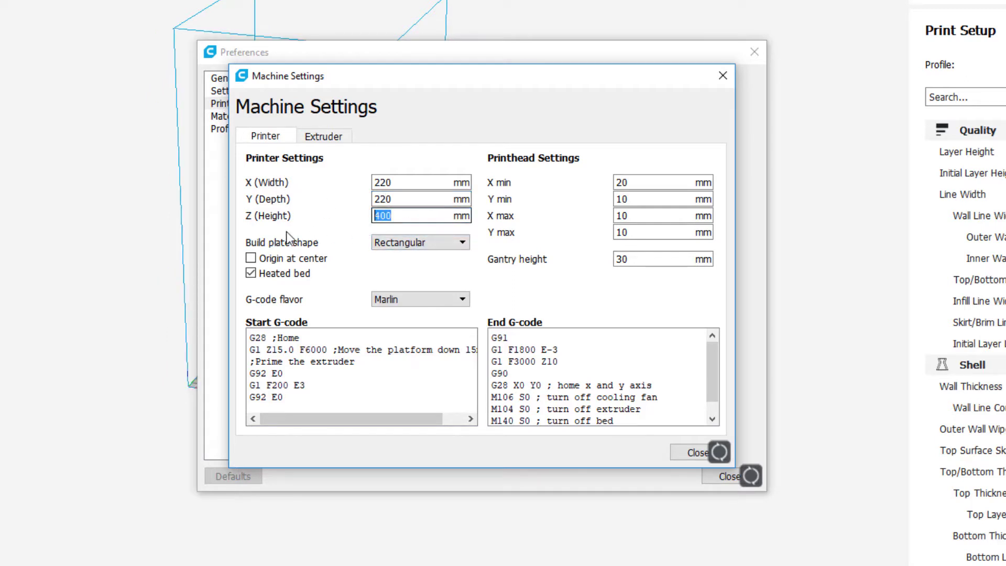
{"action": "type", "text": "250"}
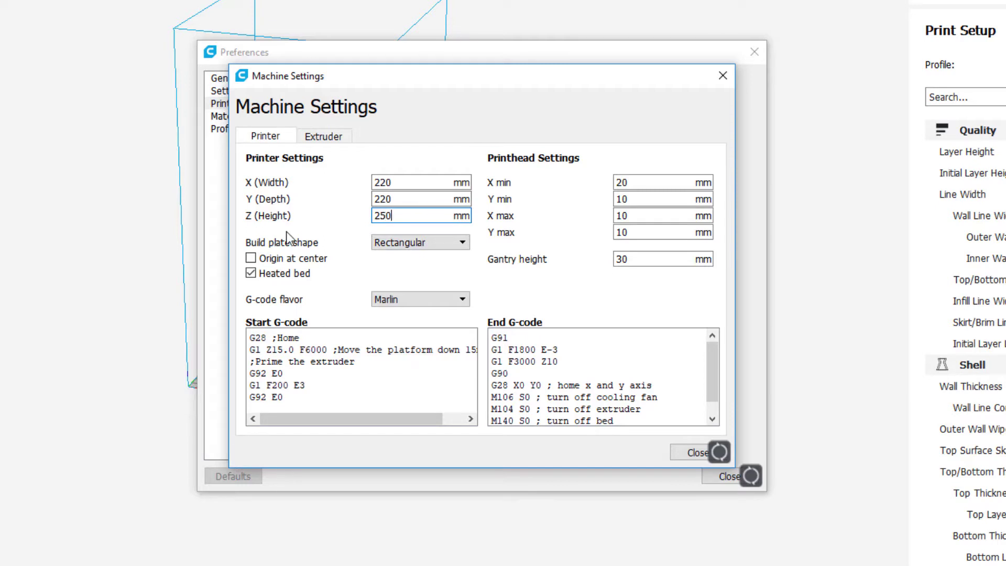
Close Machine Settings and Preferences, then load 2cube.stl onto the build plate
{"action": "left_click", "coordinate": [687, 454]}
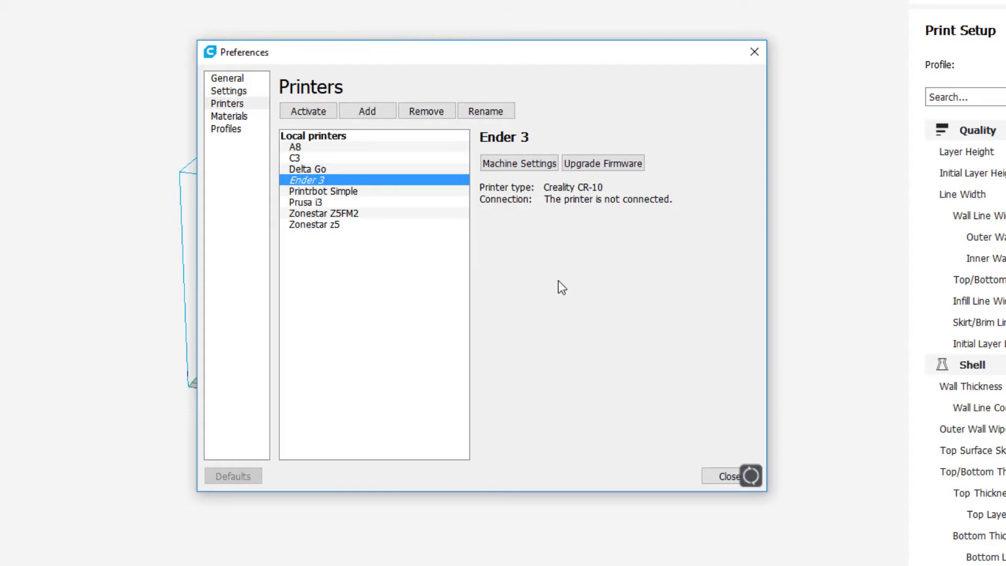
{"action": "left_click", "coordinate": [726, 476]}
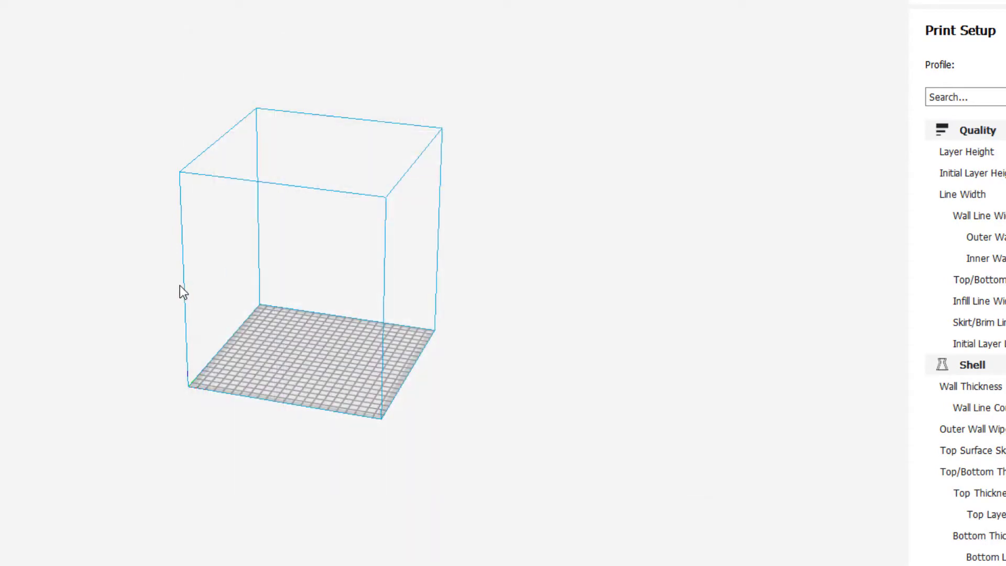
{"action": "left_click", "coordinate": [12, 68]}
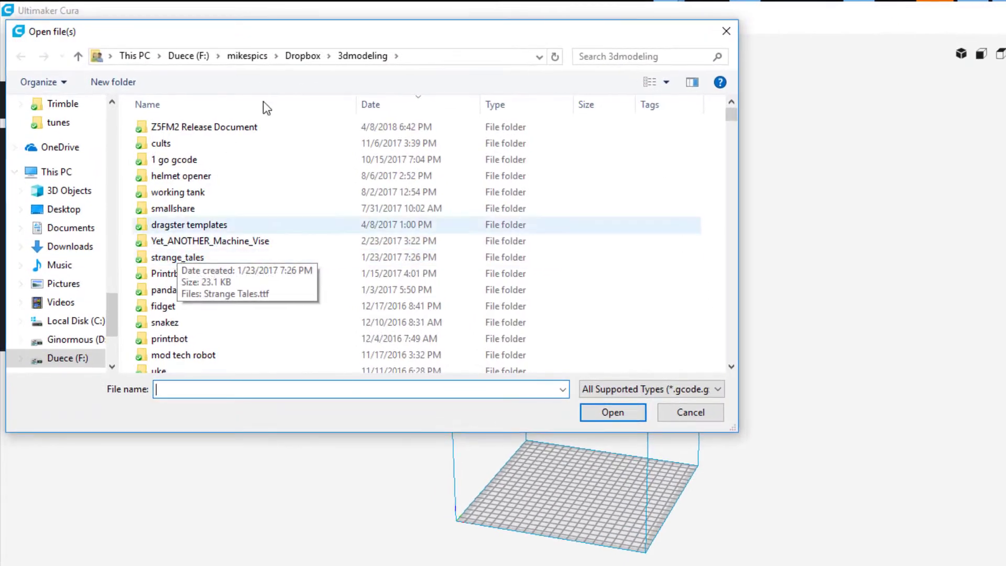
{"action": "scroll", "coordinate": [238, 323], "scroll_direction": "down", "scroll_amount": 5}
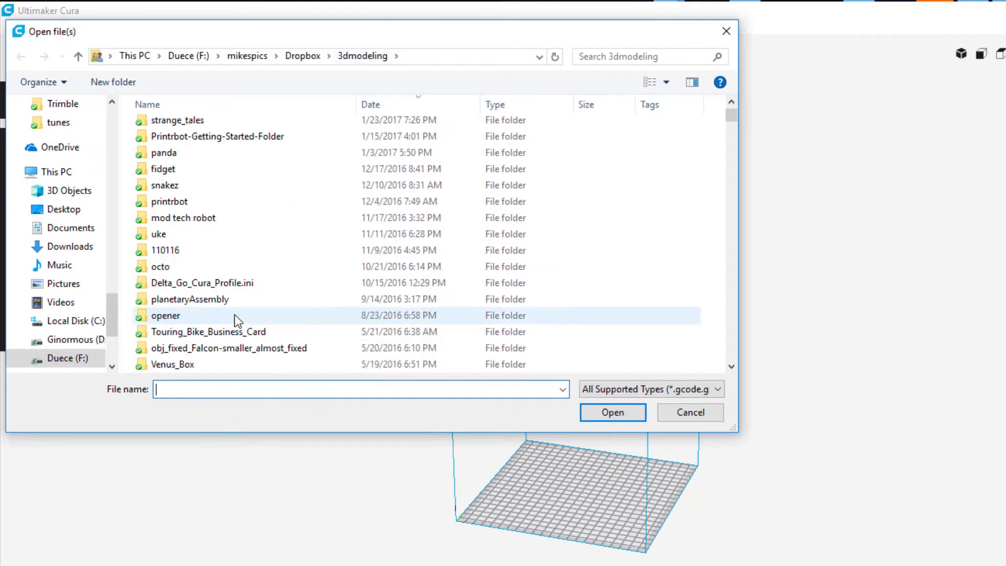
{"action": "scroll", "coordinate": [234, 313], "scroll_direction": "down", "scroll_amount": 4}
{"action": "double_click", "coordinate": [165, 186]}
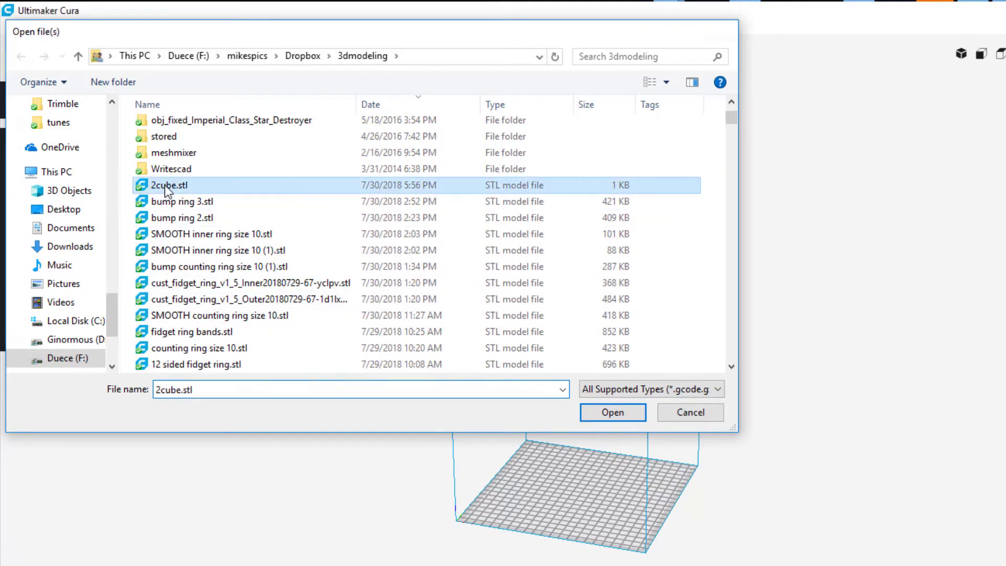
{"action": "scroll", "coordinate": [524, 549], "scroll_direction": "up", "scroll_amount": 5}
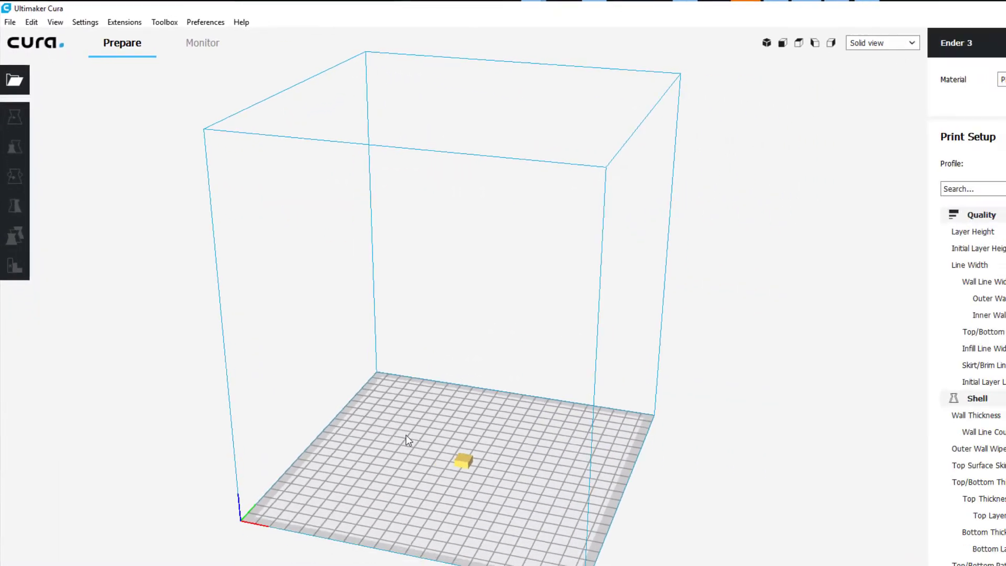
Move the cube to the front-left of the plate, about X -56.5, Y 73.44 mm
{"action": "scroll", "coordinate": [398, 455], "scroll_direction": "down", "scroll_amount": 3}
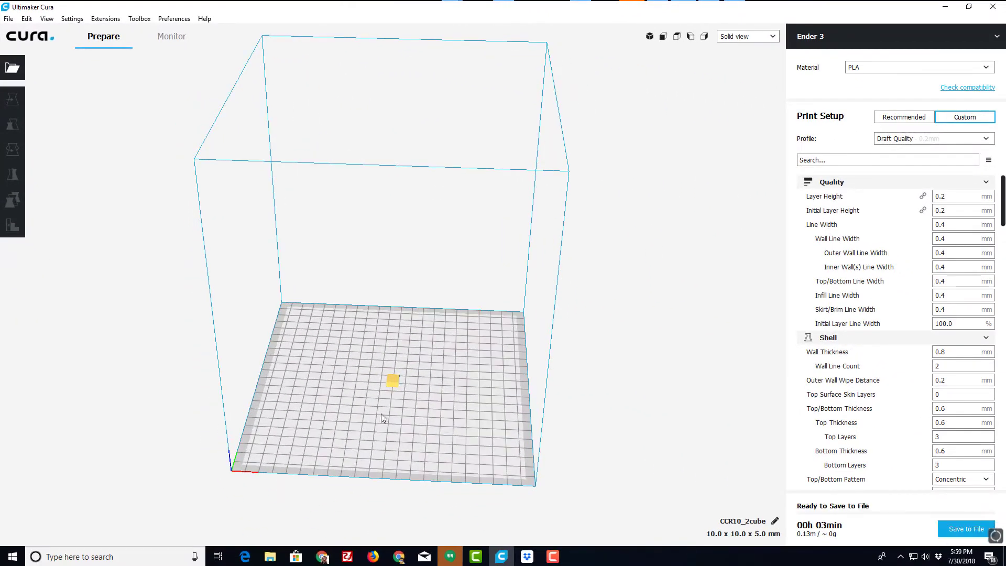
{"action": "left_click", "coordinate": [392, 382]}
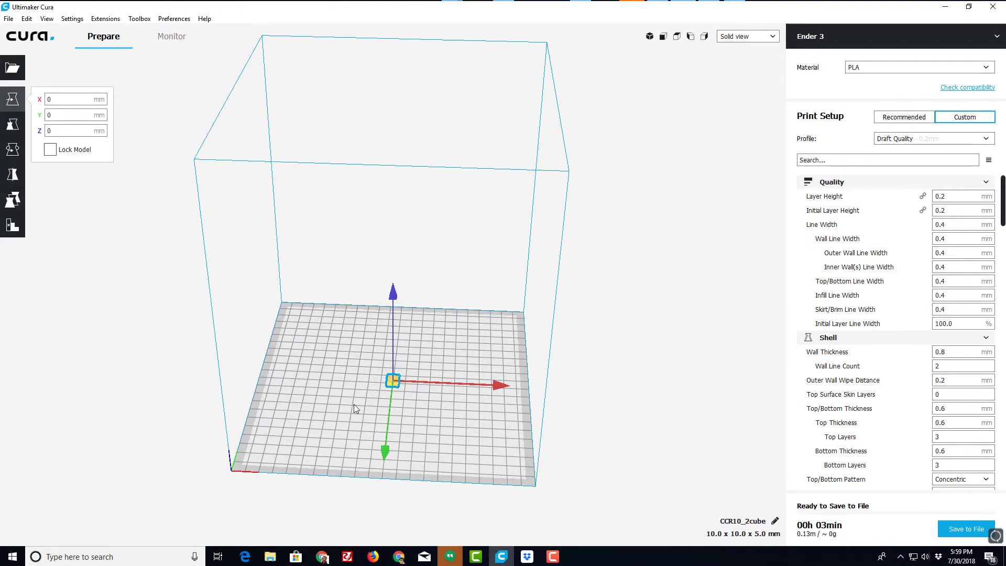
{"action": "left_click_drag", "start_coordinate": [384, 447], "coordinate": [373, 523]}
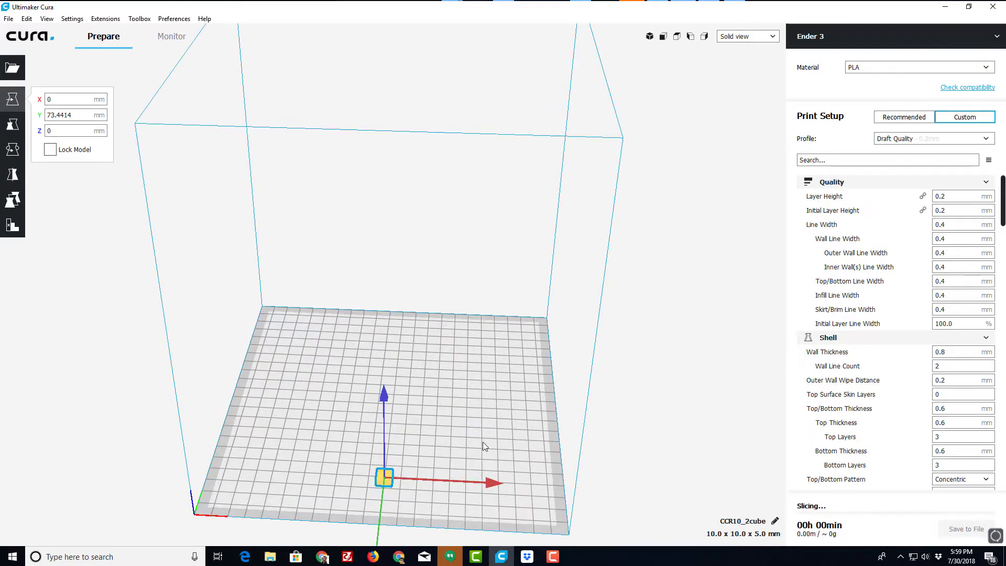
{"action": "scroll", "coordinate": [483, 442], "scroll_direction": "up", "scroll_amount": 2}
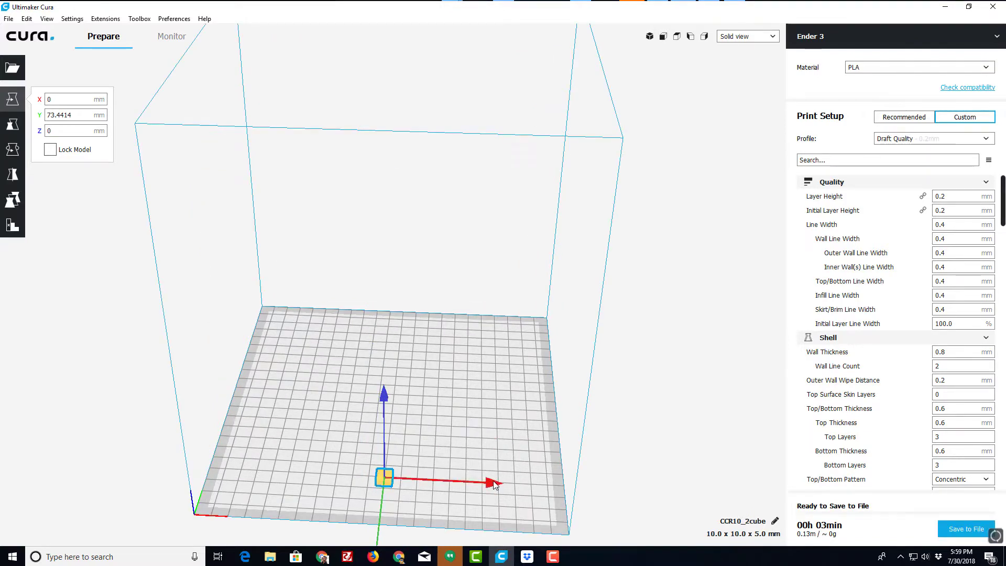
{"action": "left_click_drag", "start_coordinate": [494, 487], "coordinate": [408, 485]}
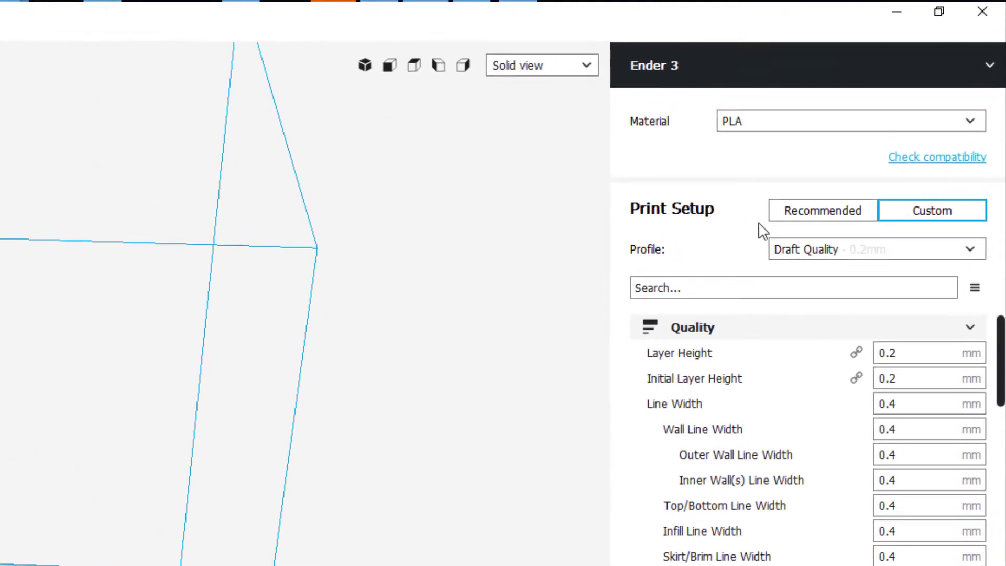
In the custom print settings, set the layer height to 0.3 mm
{"action": "left_click", "coordinate": [796, 218]}
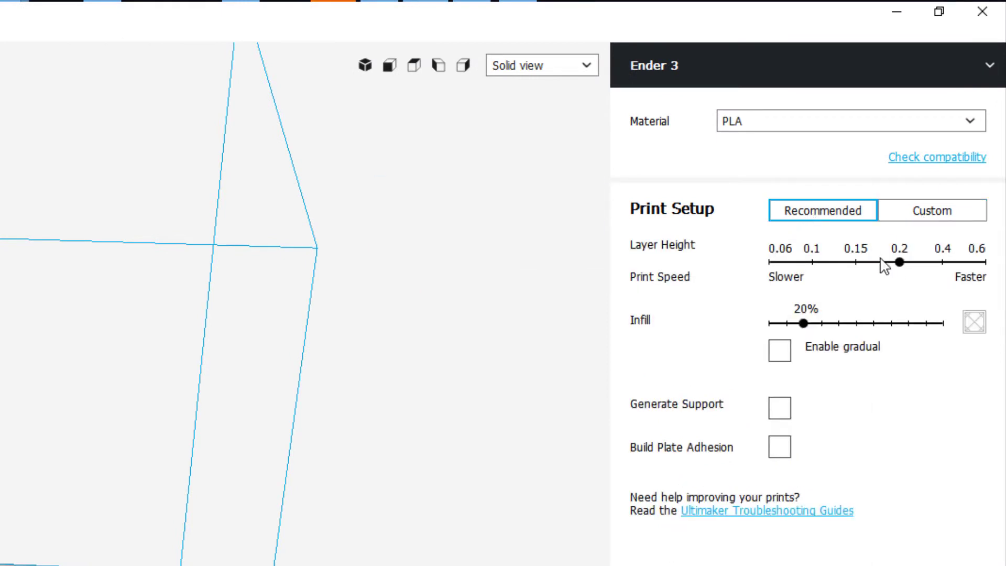
{"action": "left_click", "coordinate": [927, 211]}
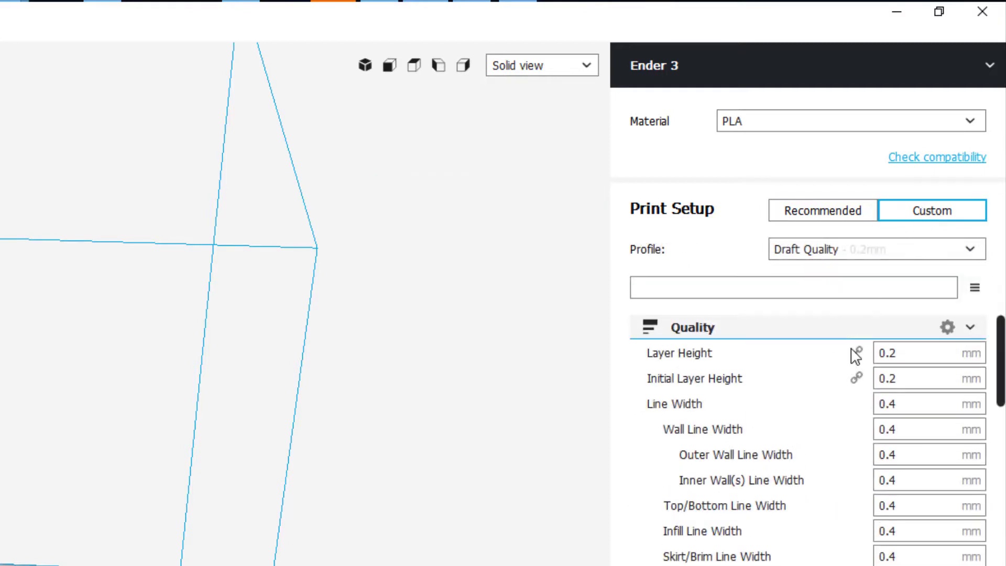
{"action": "left_click", "coordinate": [926, 352]}
{"action": "key", "text": "ctrl+a"}
{"action": "type", "text": "."}
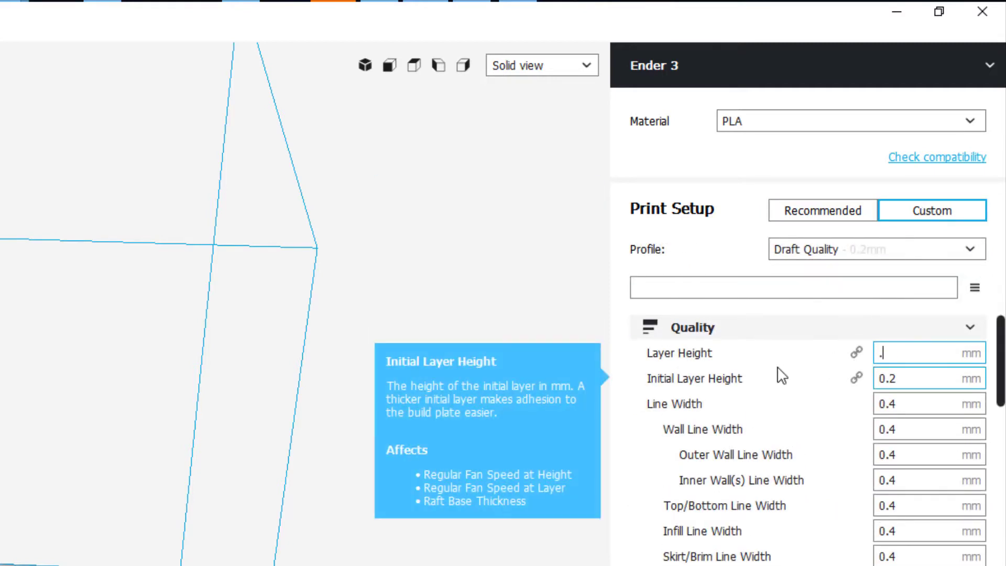
{"action": "type", "text": "3"}
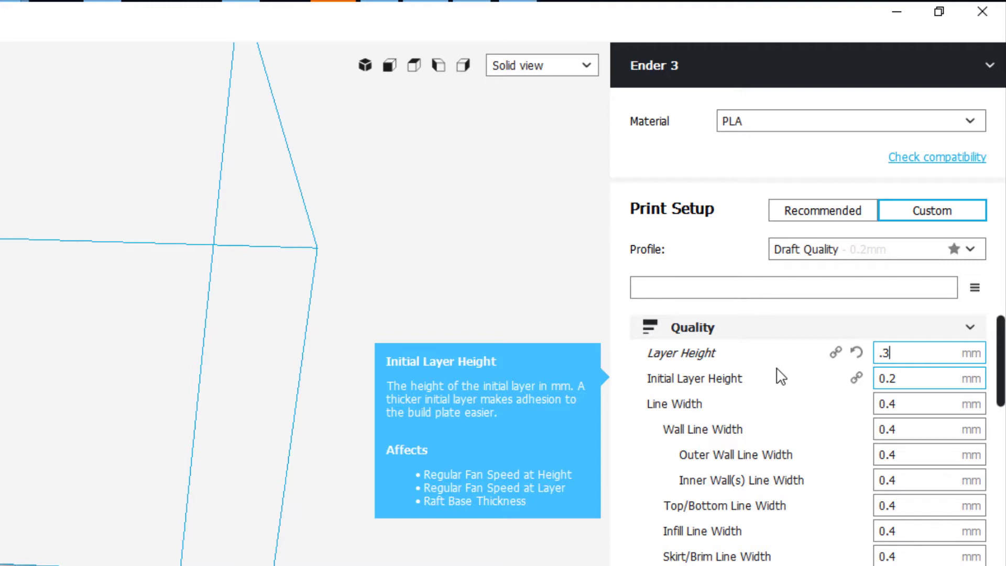
{"action": "left_click", "coordinate": [934, 378]}
Lower the infill density to 5%
{"action": "scroll", "coordinate": [891, 387], "scroll_direction": "down", "scroll_amount": 8}
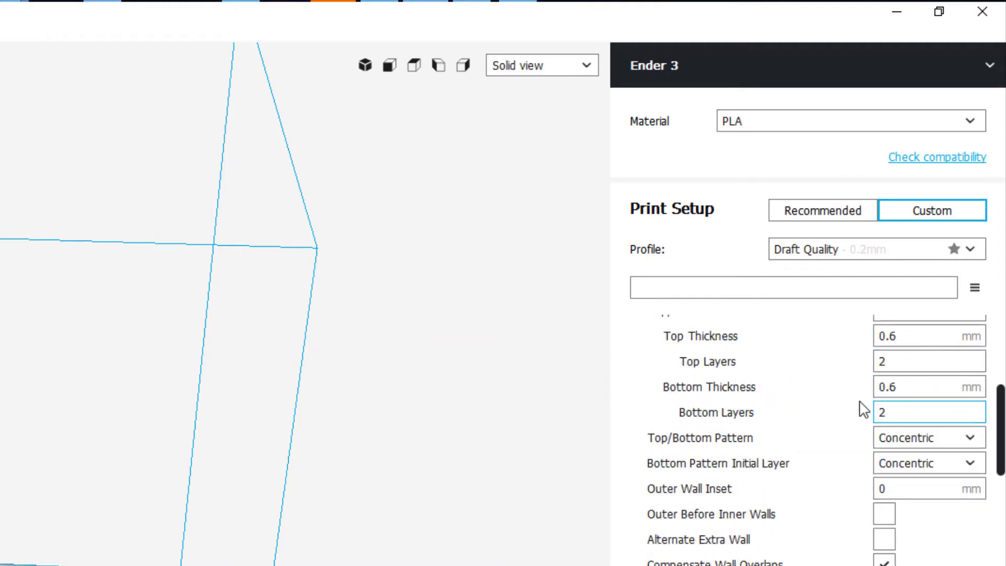
{"action": "scroll", "coordinate": [862, 411], "scroll_direction": "down", "scroll_amount": 10}
{"action": "double_click", "coordinate": [894, 396]}
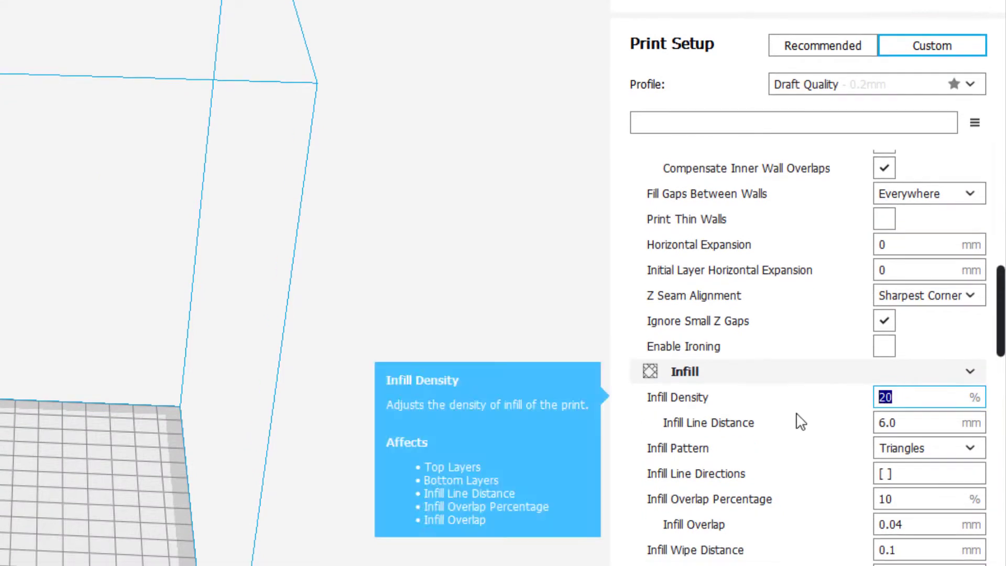
{"action": "type", "text": "5"}
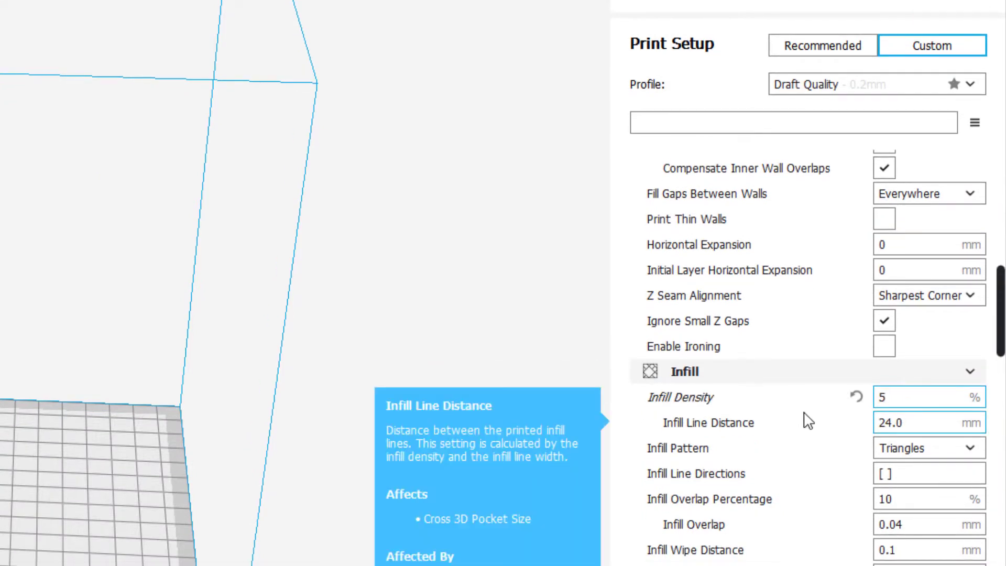
Set the printing temperature to 210 °C and the build plate temperature to 70 °C
{"action": "scroll", "coordinate": [808, 421], "scroll_direction": "down", "scroll_amount": 10}
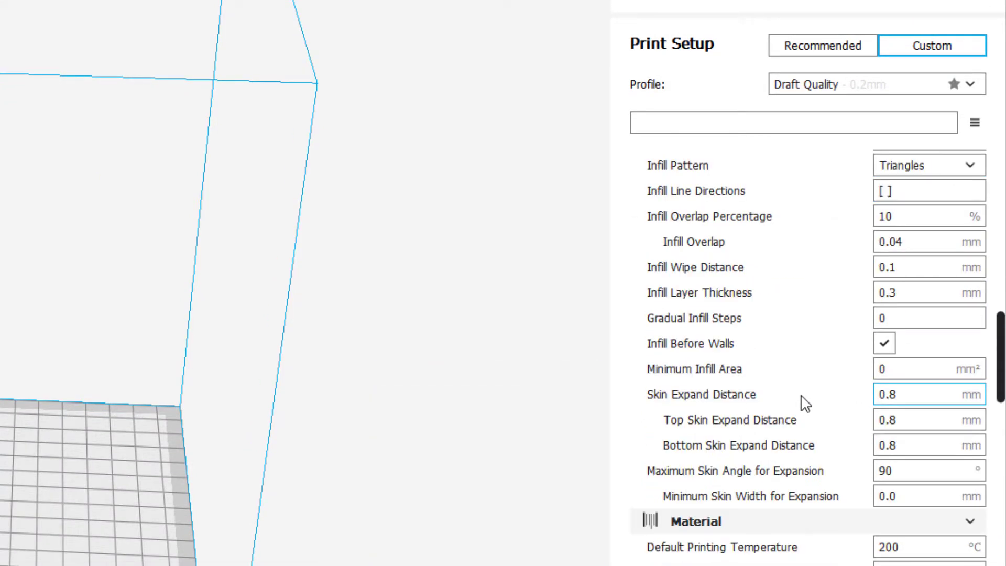
{"action": "scroll", "coordinate": [805, 403], "scroll_direction": "down", "scroll_amount": 5}
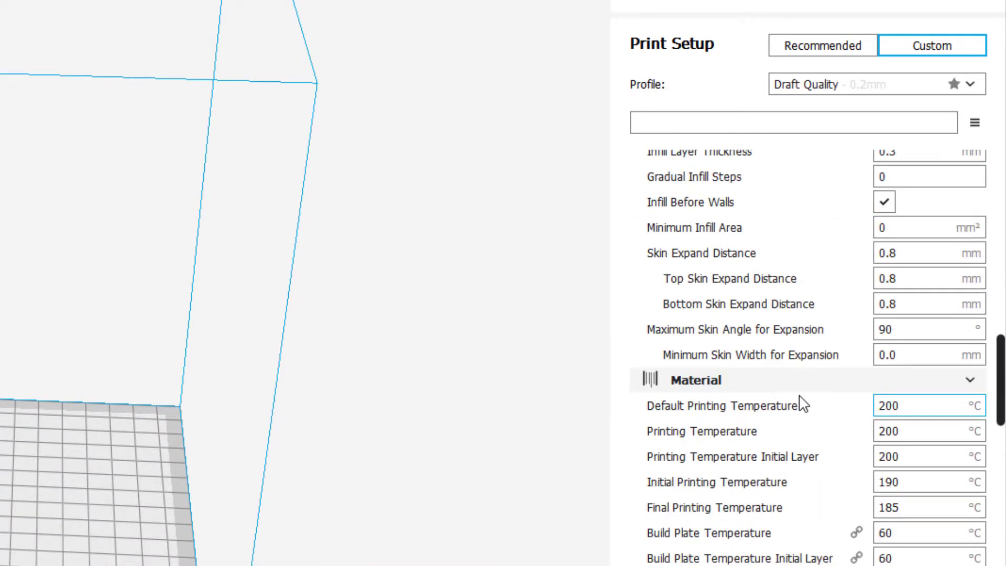
{"action": "double_click", "coordinate": [916, 406]}
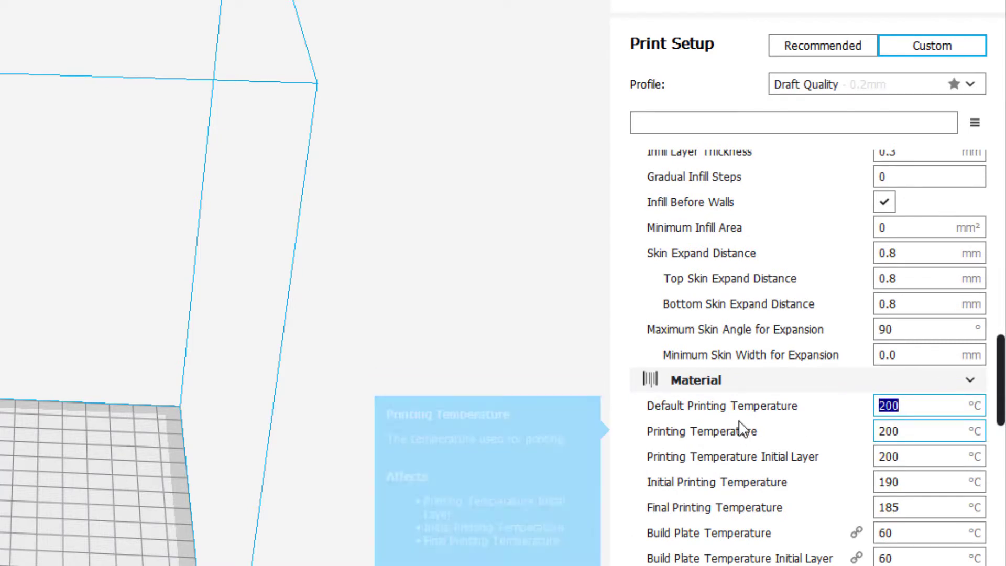
{"action": "type", "text": "210"}
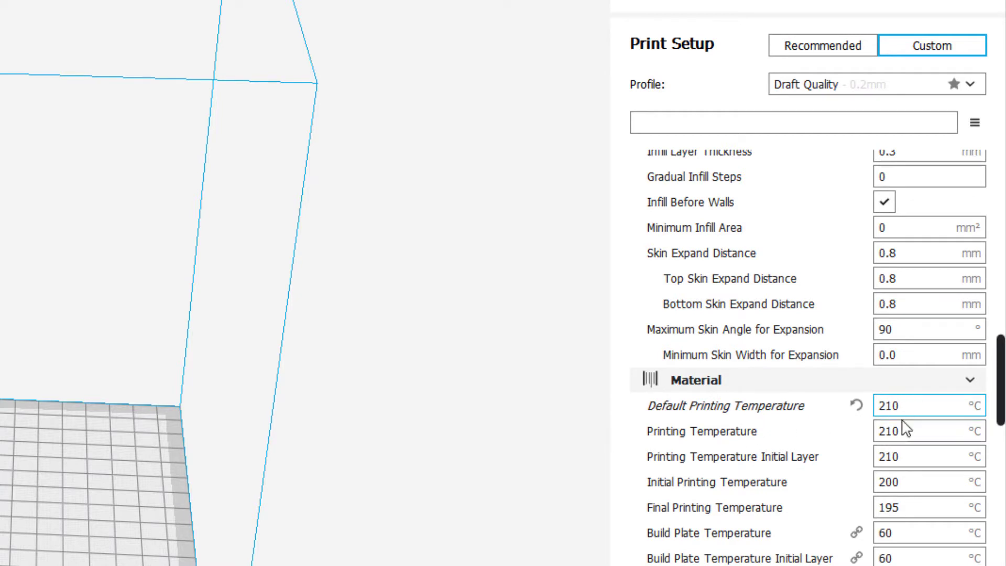
{"action": "scroll", "coordinate": [911, 548], "scroll_direction": "down", "scroll_amount": 3}
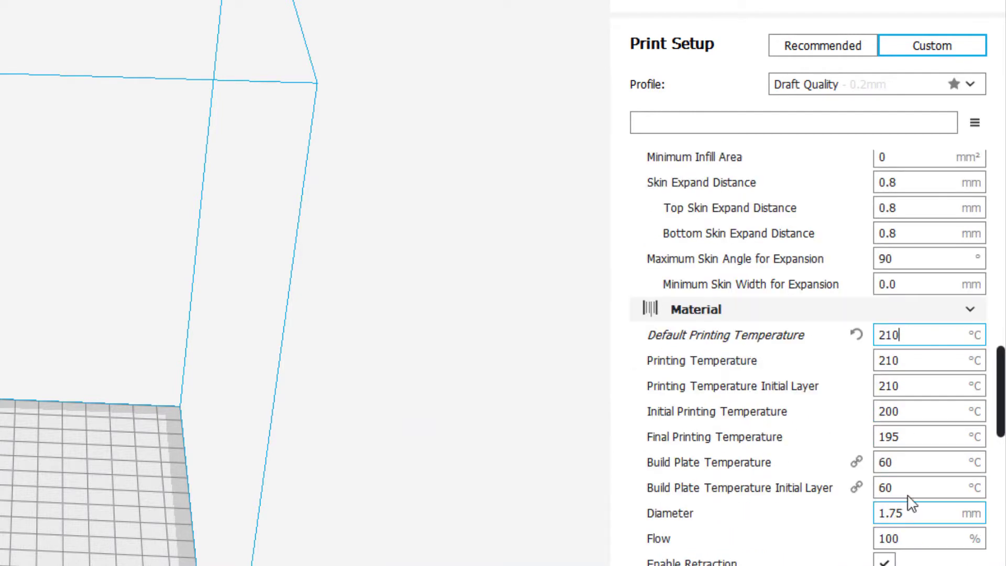
{"action": "double_click", "coordinate": [907, 462]}
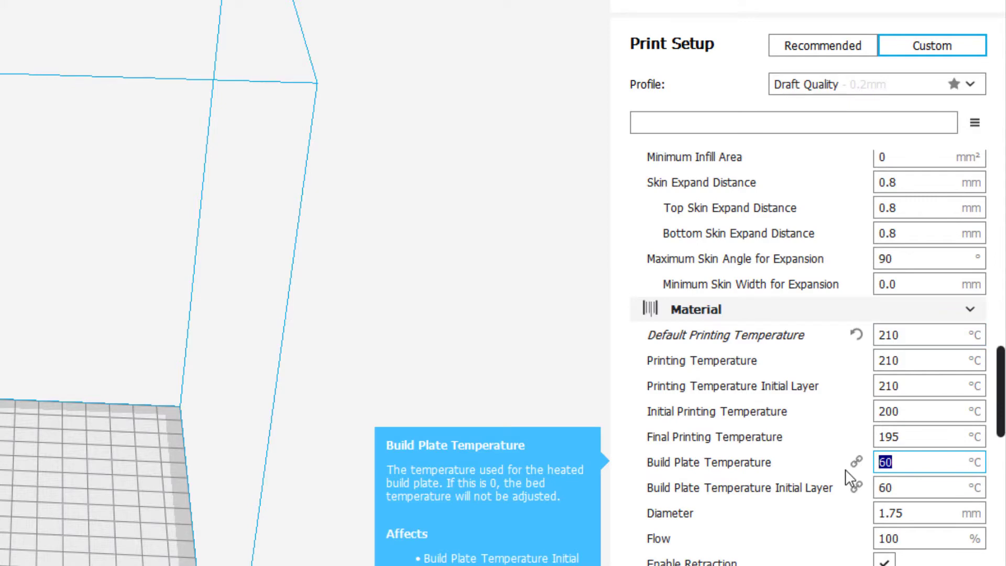
{"action": "type", "text": "75"}
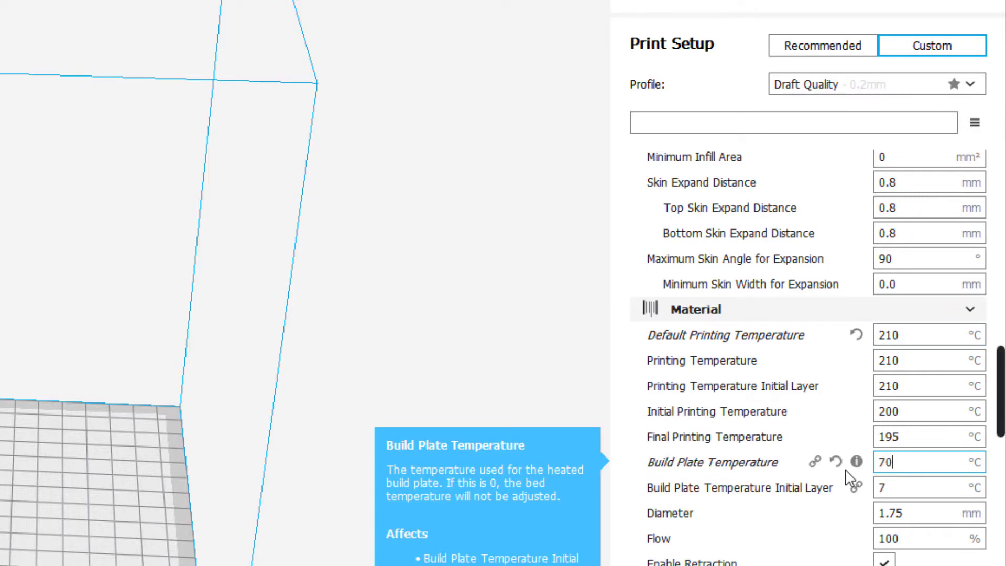
{"action": "scroll", "coordinate": [789, 508], "scroll_direction": "down", "scroll_amount": 20}
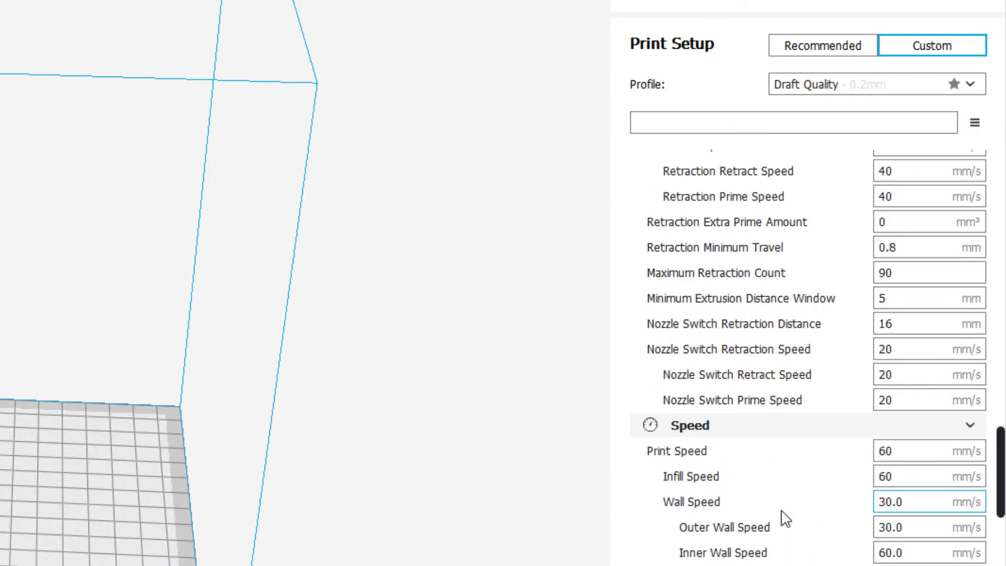
{"action": "mouse_move", "coordinate": [786, 518]}
{"action": "scroll", "coordinate": [868, 470], "scroll_direction": "down", "scroll_amount": 8}
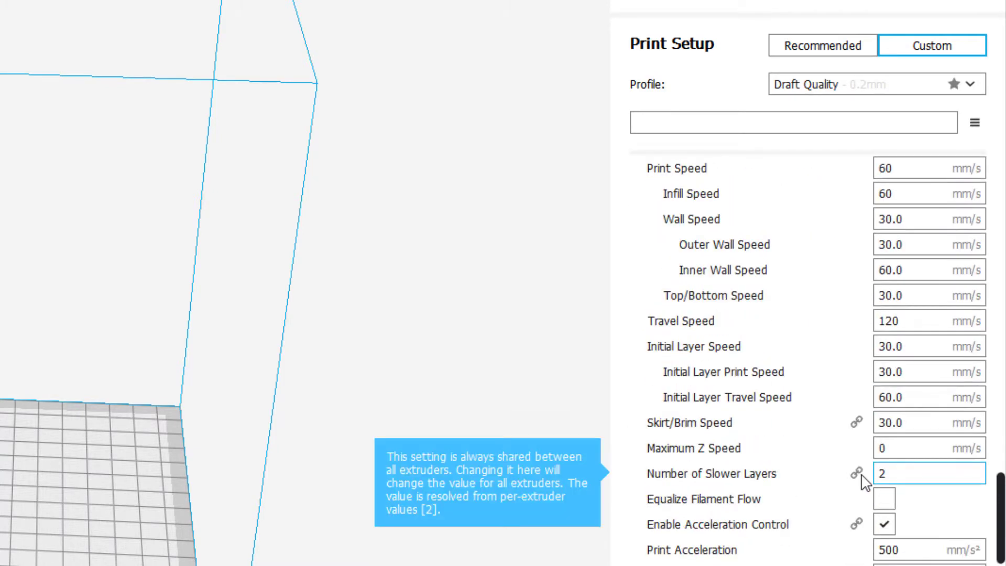
{"action": "scroll", "coordinate": [862, 479], "scroll_direction": "down", "scroll_amount": 10}
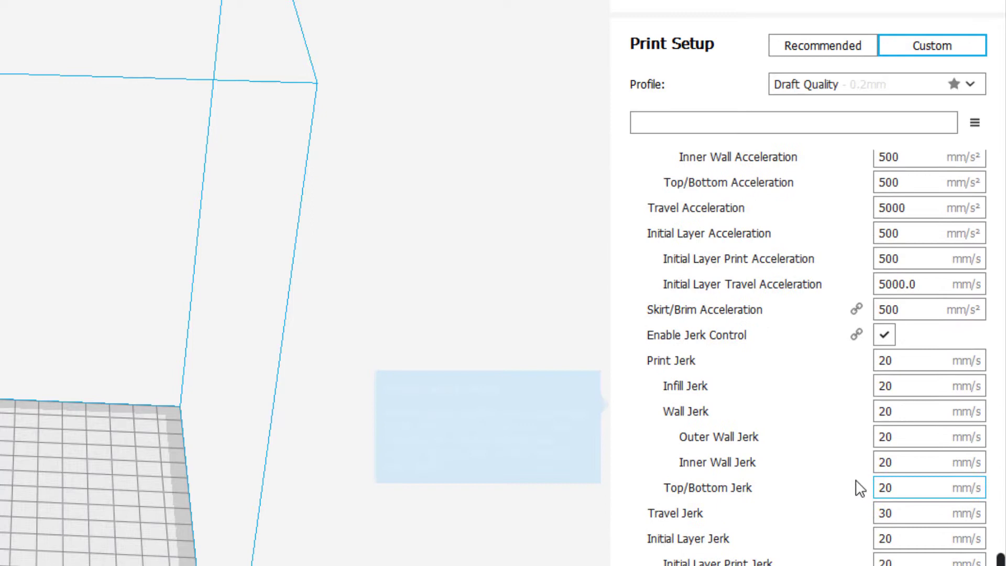
{"action": "scroll", "coordinate": [855, 495], "scroll_direction": "down", "scroll_amount": 3}
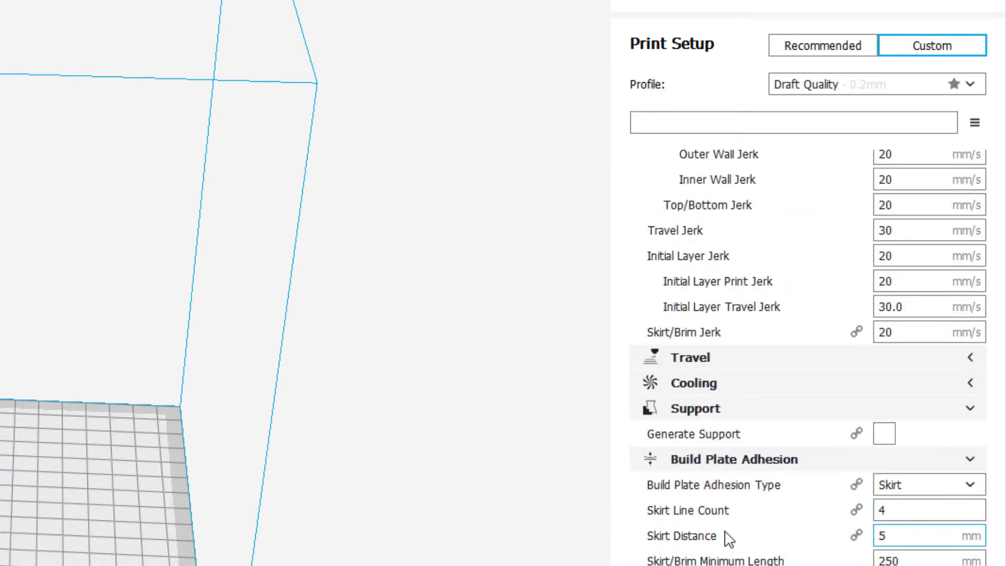
{"action": "scroll", "coordinate": [885, 490], "scroll_direction": "down", "scroll_amount": 7}
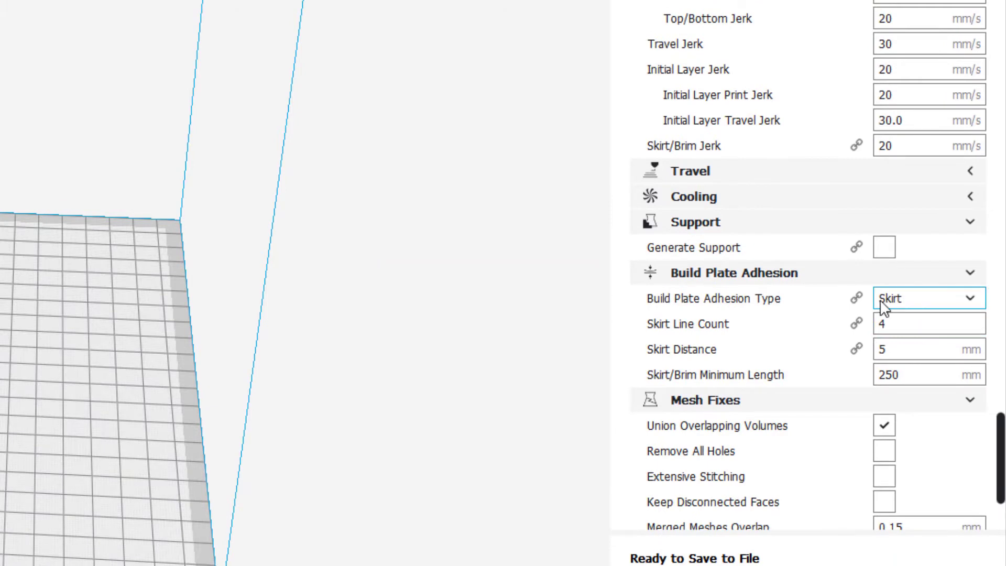
{"action": "left_click", "coordinate": [899, 306]}
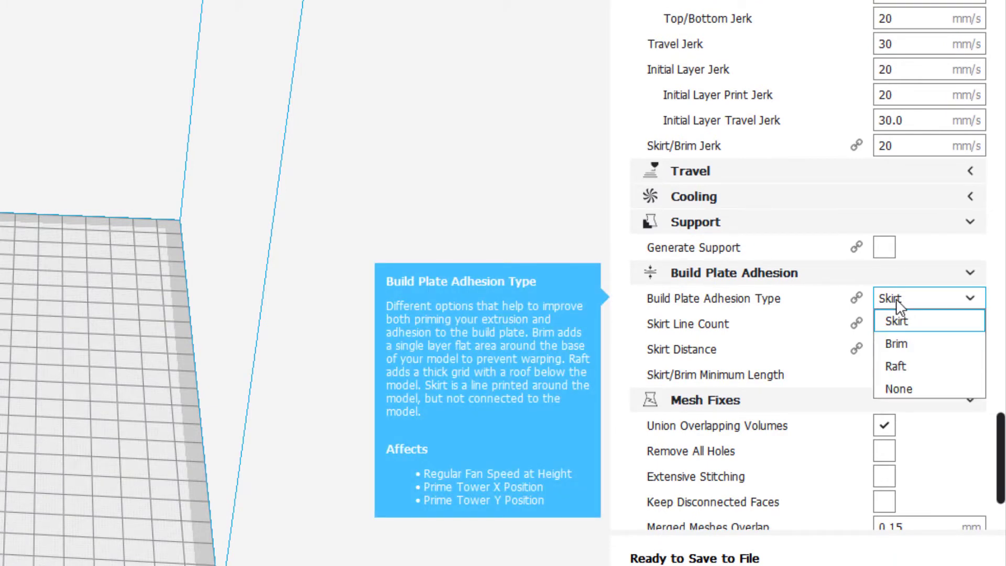
{"action": "left_click", "coordinate": [898, 321]}
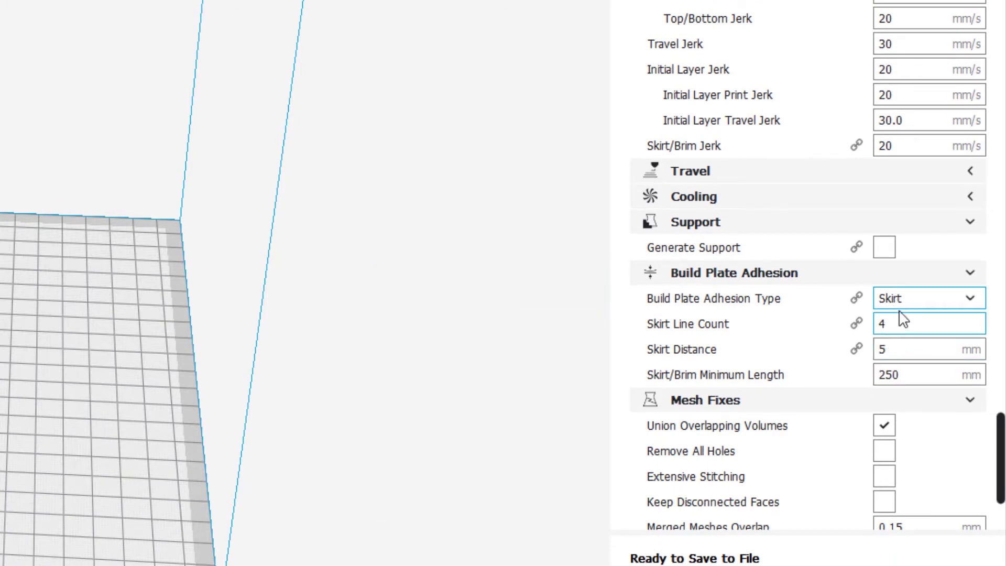
{"action": "left_click", "coordinate": [905, 297]}
{"action": "left_click", "coordinate": [897, 345]}
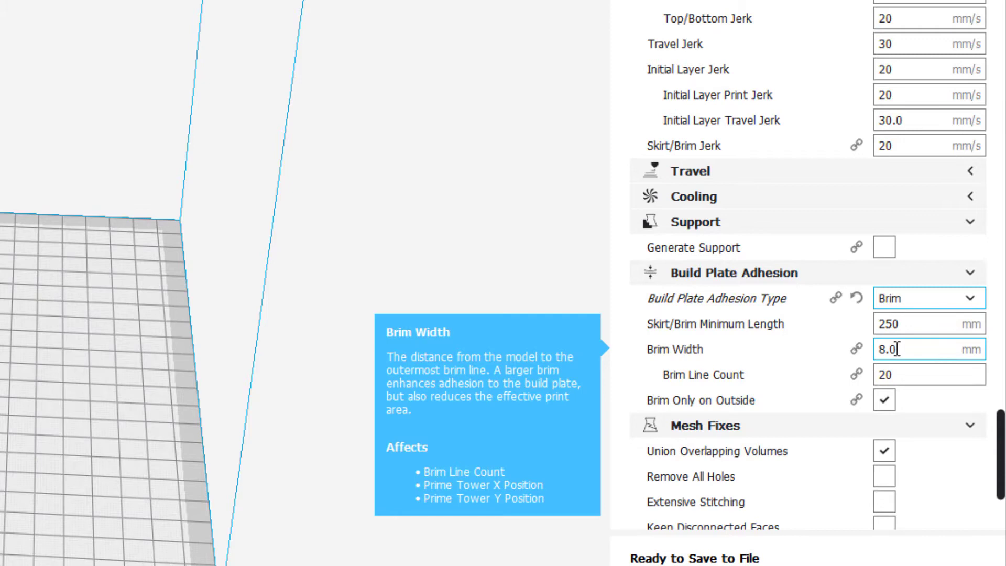
{"action": "left_click", "coordinate": [889, 298]}
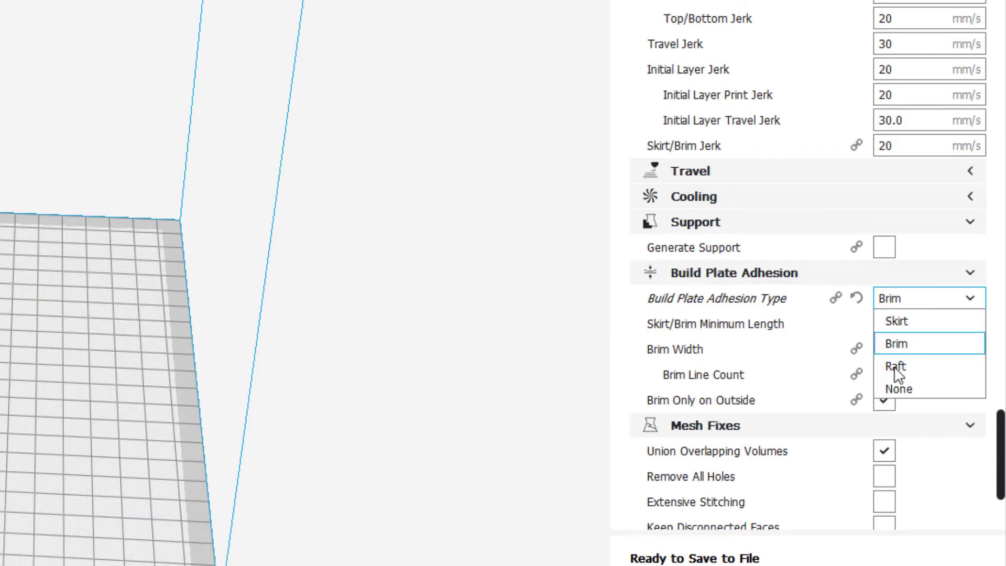
{"action": "left_click", "coordinate": [896, 369]}
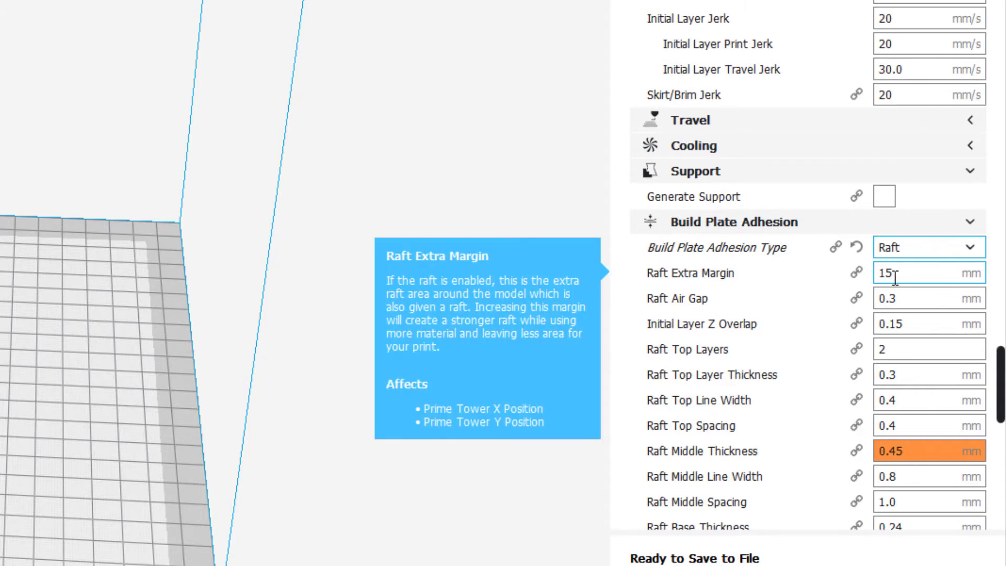
{"action": "left_click", "coordinate": [898, 249]}
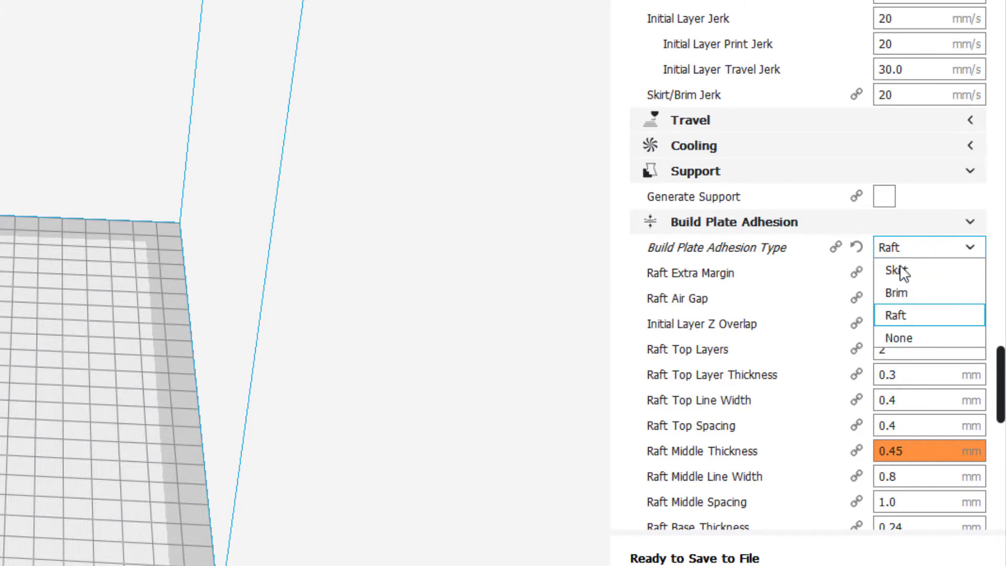
{"action": "left_click", "coordinate": [897, 270]}
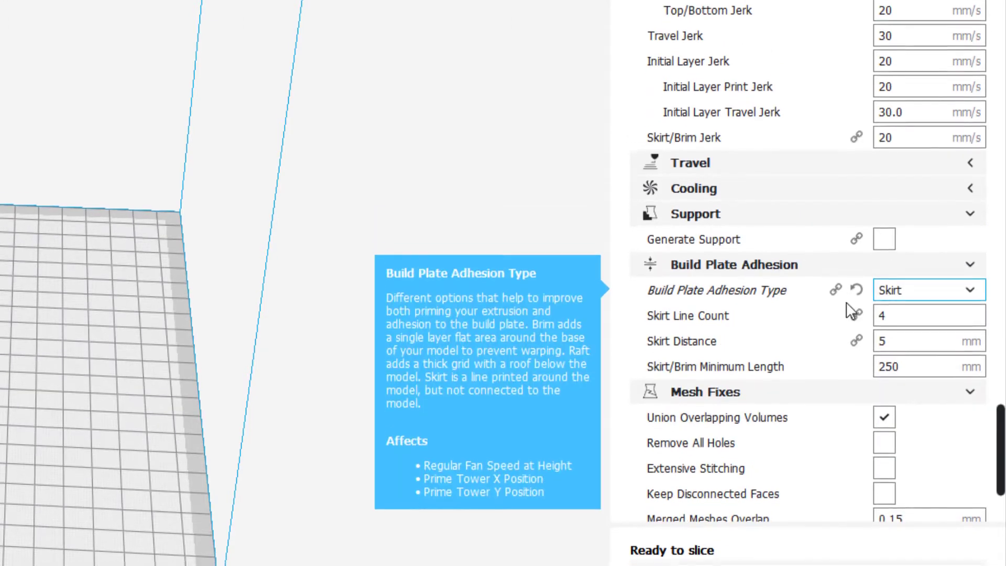
{"action": "scroll", "coordinate": [839, 301], "scroll_direction": "down", "scroll_amount": 4}
Save the sliced G-code to the removable drive as CCR10_2cube.gcode
{"action": "scroll", "coordinate": [834, 296], "scroll_direction": "down", "scroll_amount": 1}
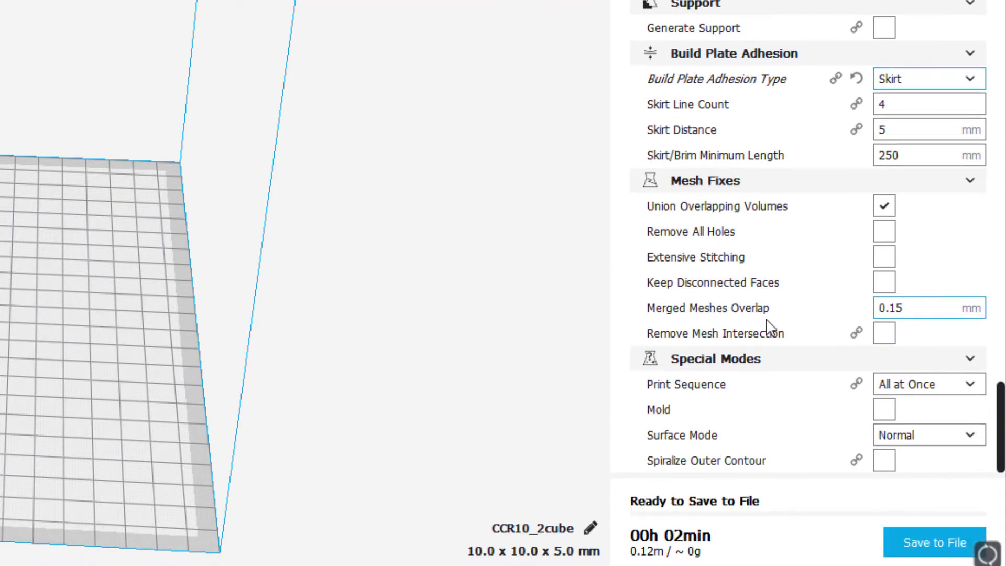
{"action": "mouse_move", "coordinate": [694, 537]}
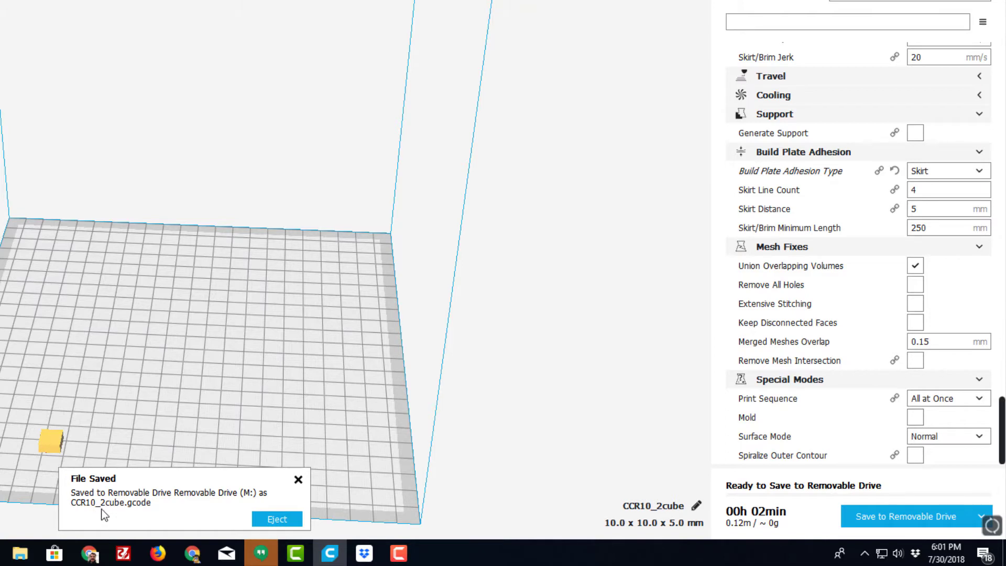
Eject the removable drive from the File Saved notification
{"action": "left_click", "coordinate": [275, 519]}
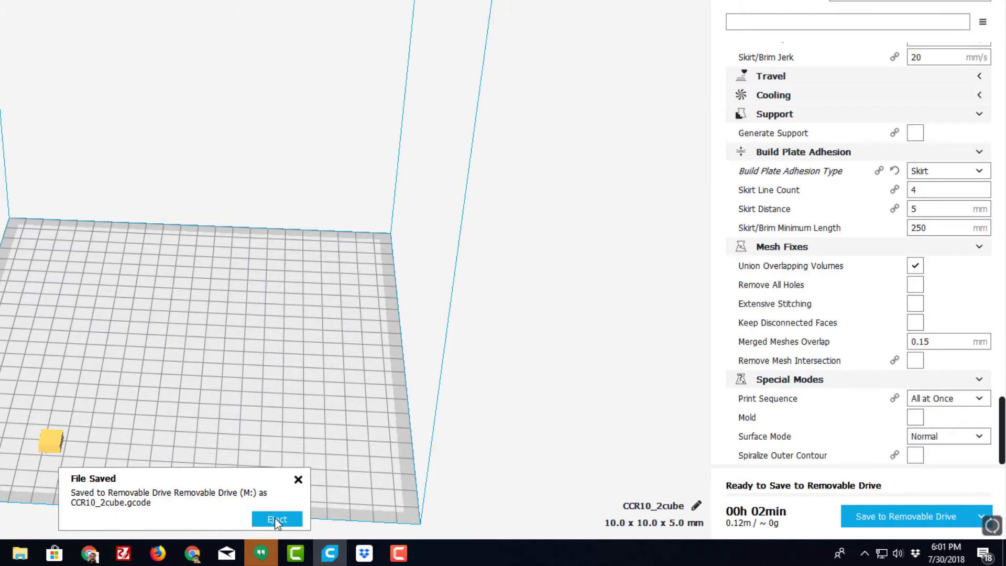